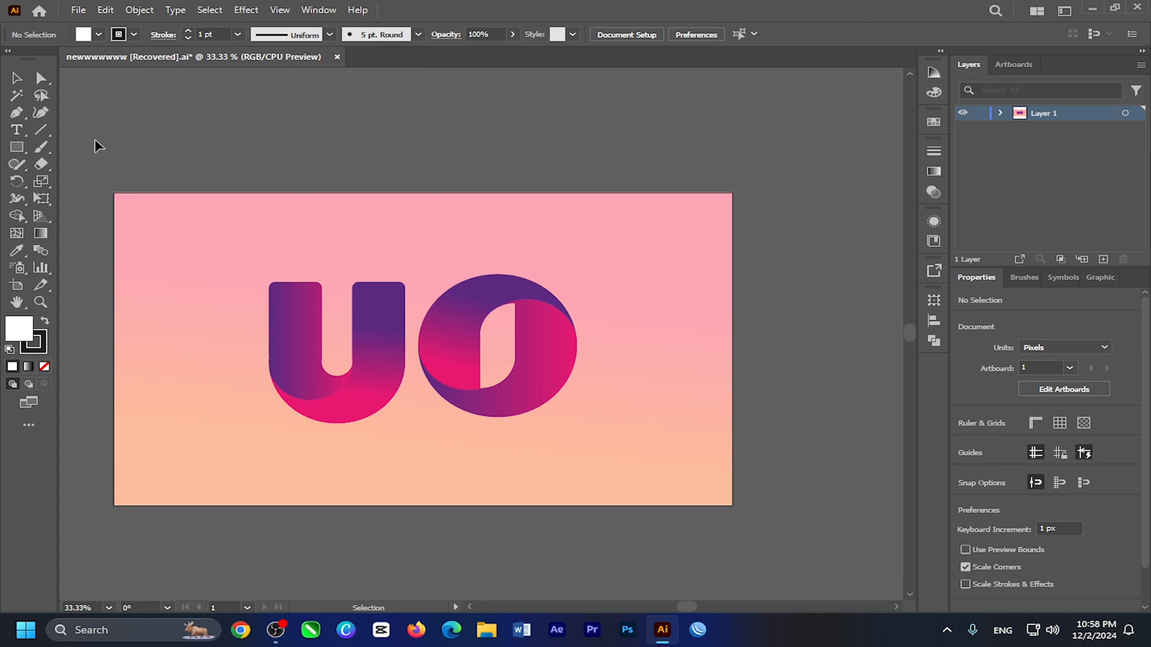
# Delete all existing artwork and draw a circle about 799 px in diameter near the middle of the artboard.
pyautogui.moveTo(96, 143); pyautogui.dragTo(811, 513)
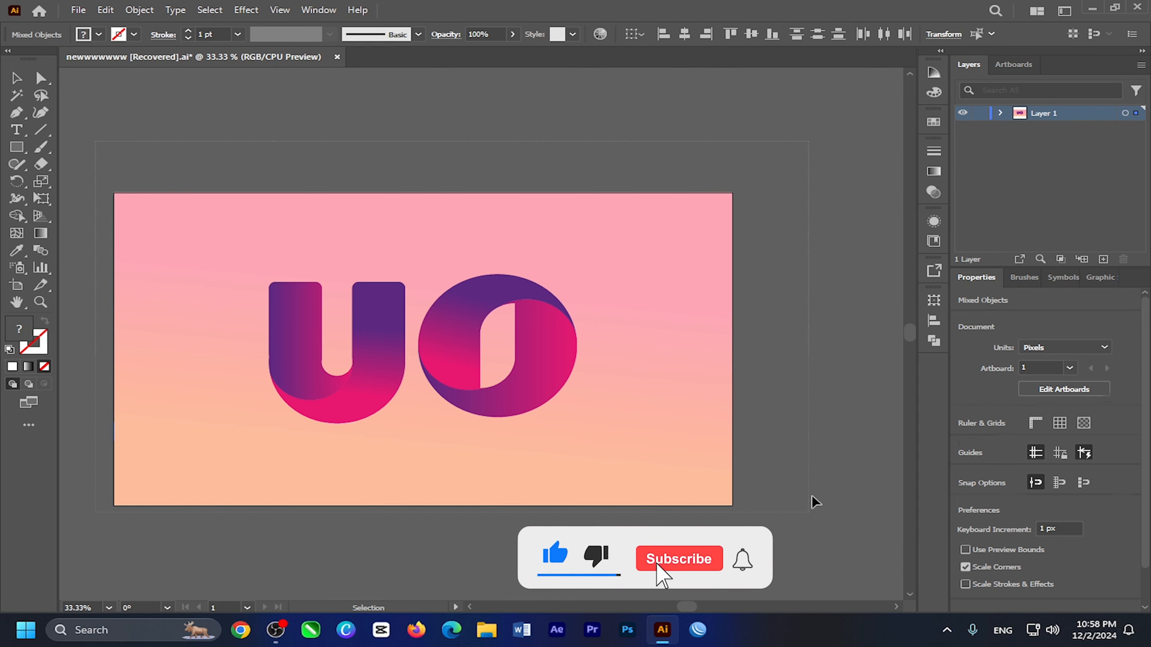
pyautogui.press('Delete')
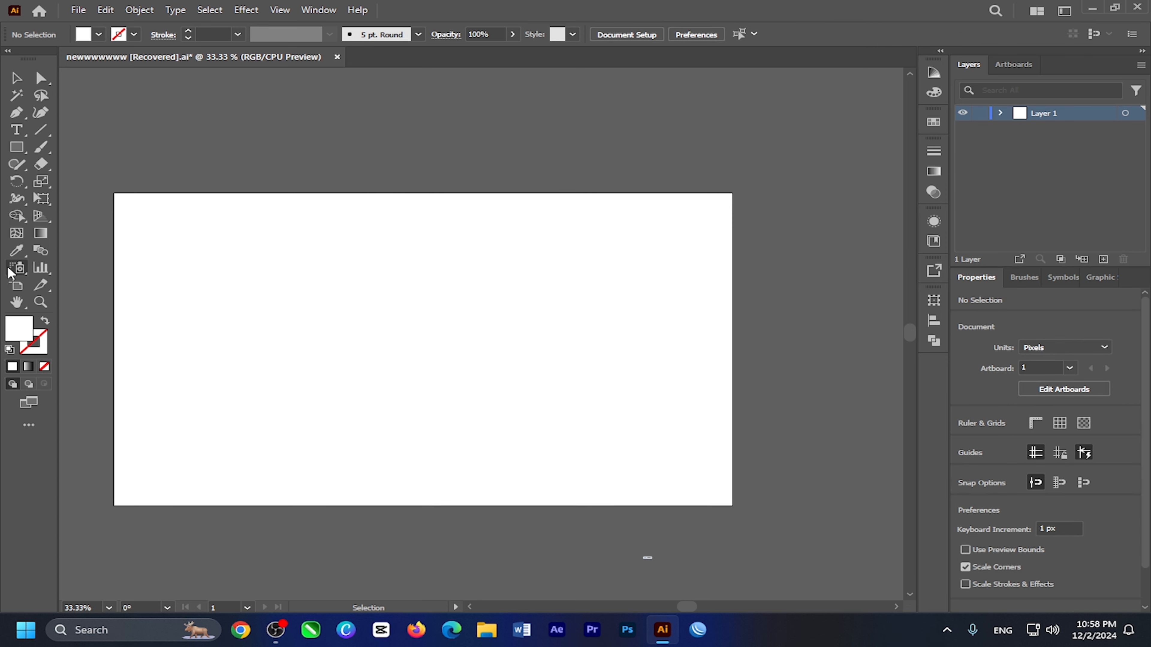
pyautogui.click(17, 147)
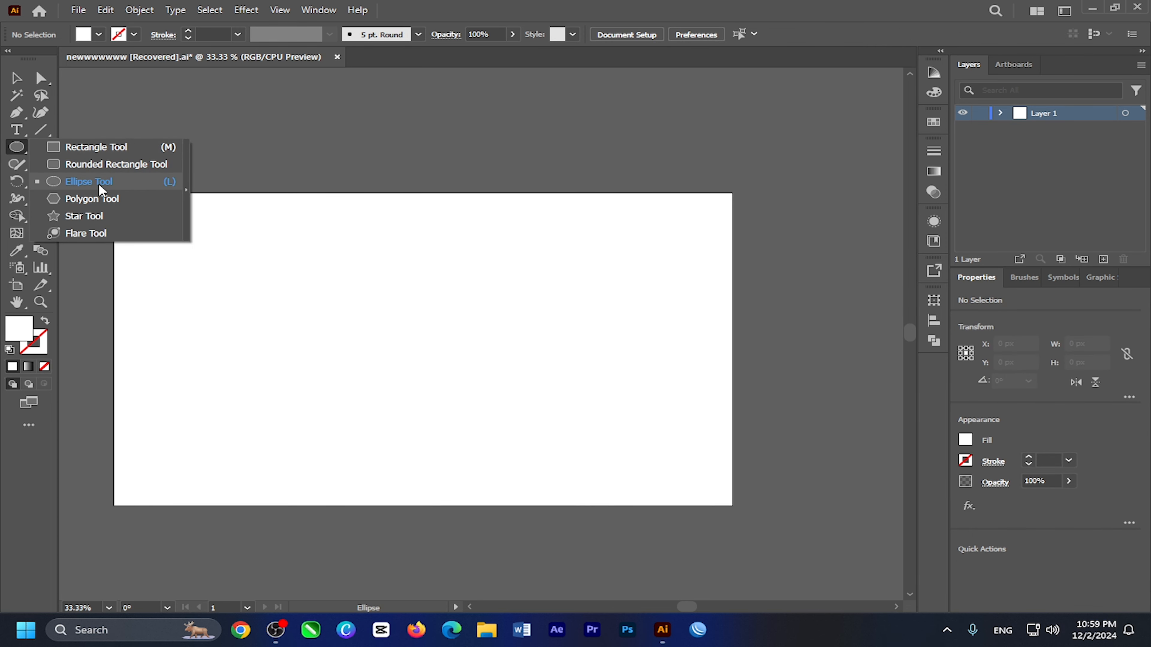
pyautogui.click(273, 257)
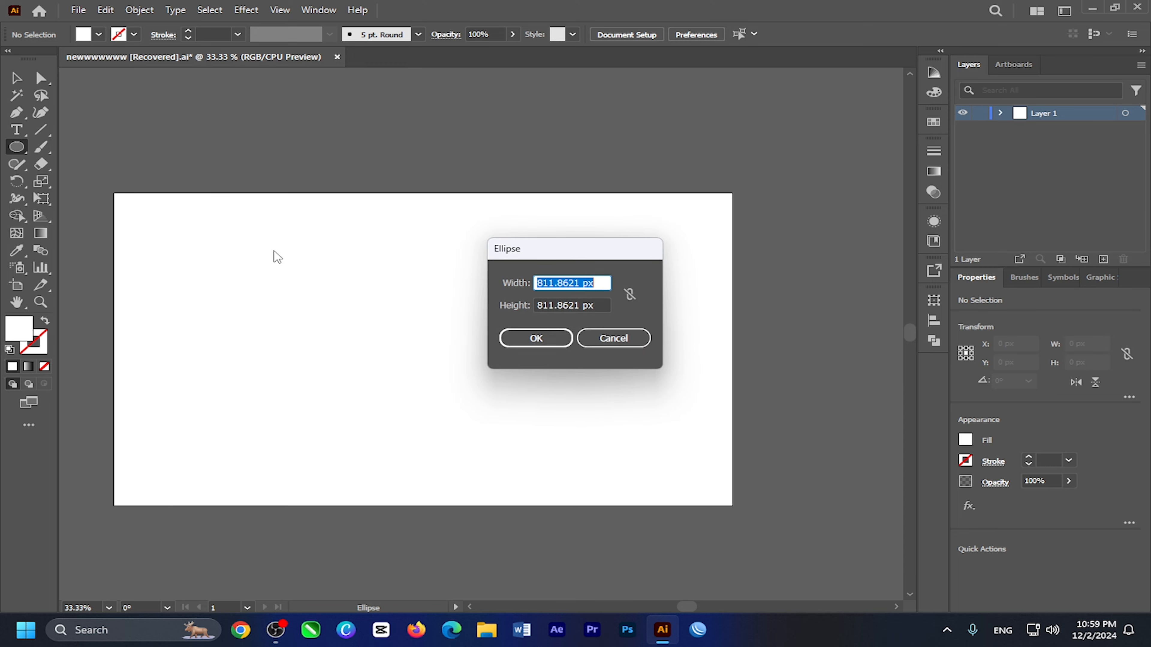
pyautogui.click(586, 343)
pyautogui.moveTo(285, 238); pyautogui.dragTo(542, 446)
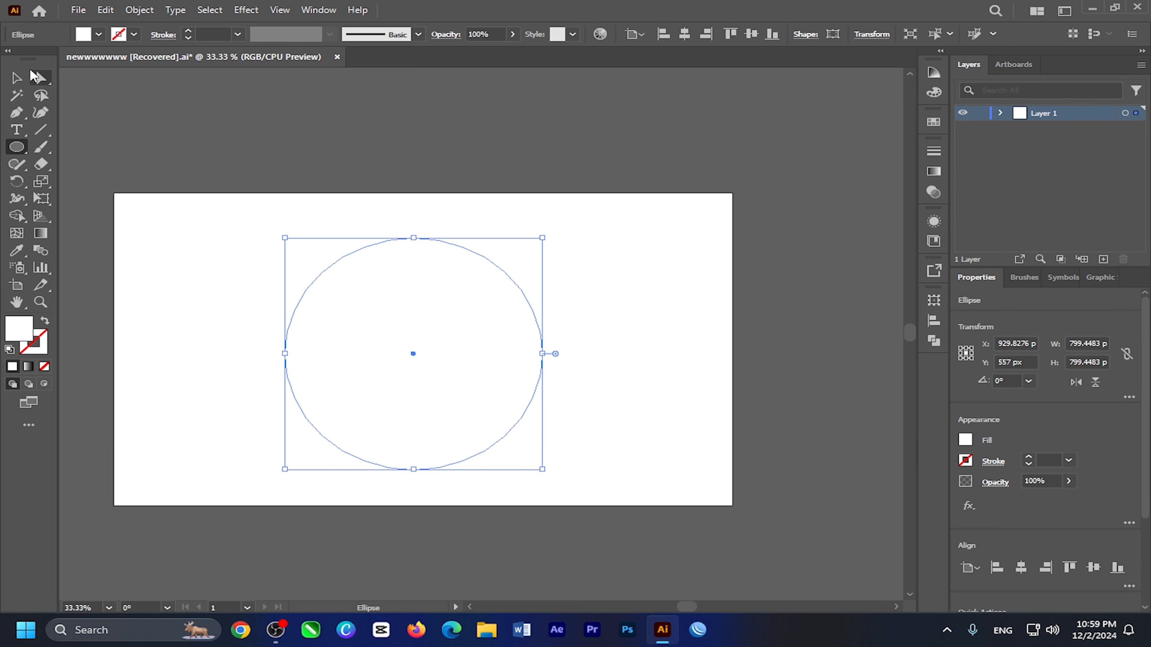
# Give the circle a 5 pt stroke.
pyautogui.click(17, 78)
pyautogui.click(208, 32)
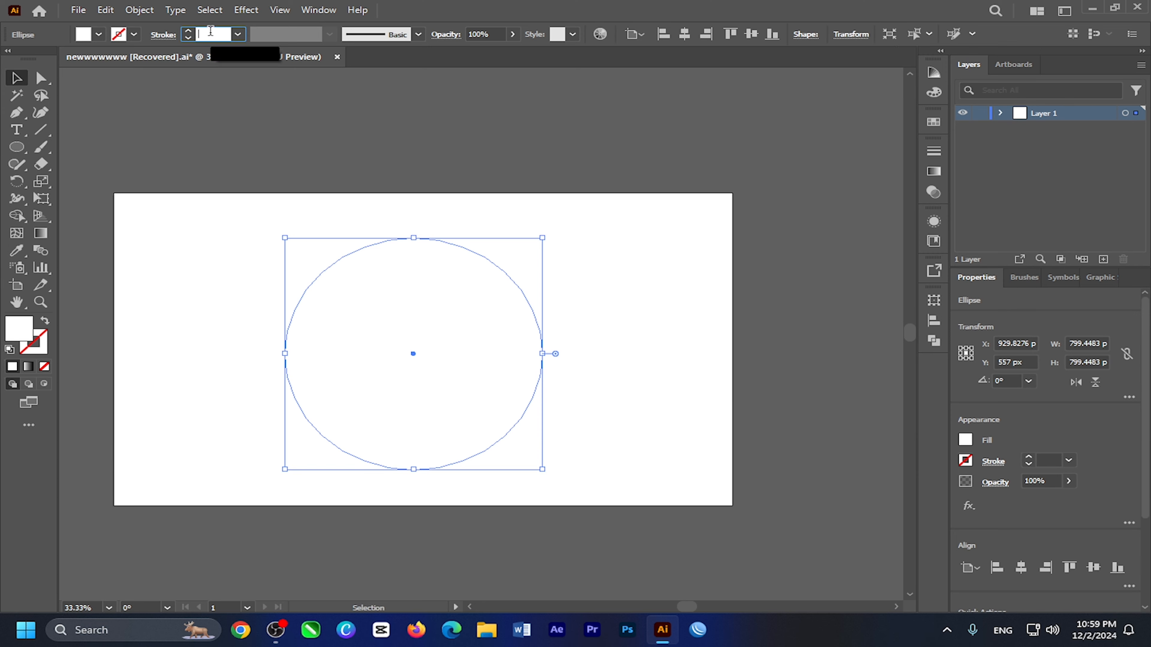
pyautogui.write('5')
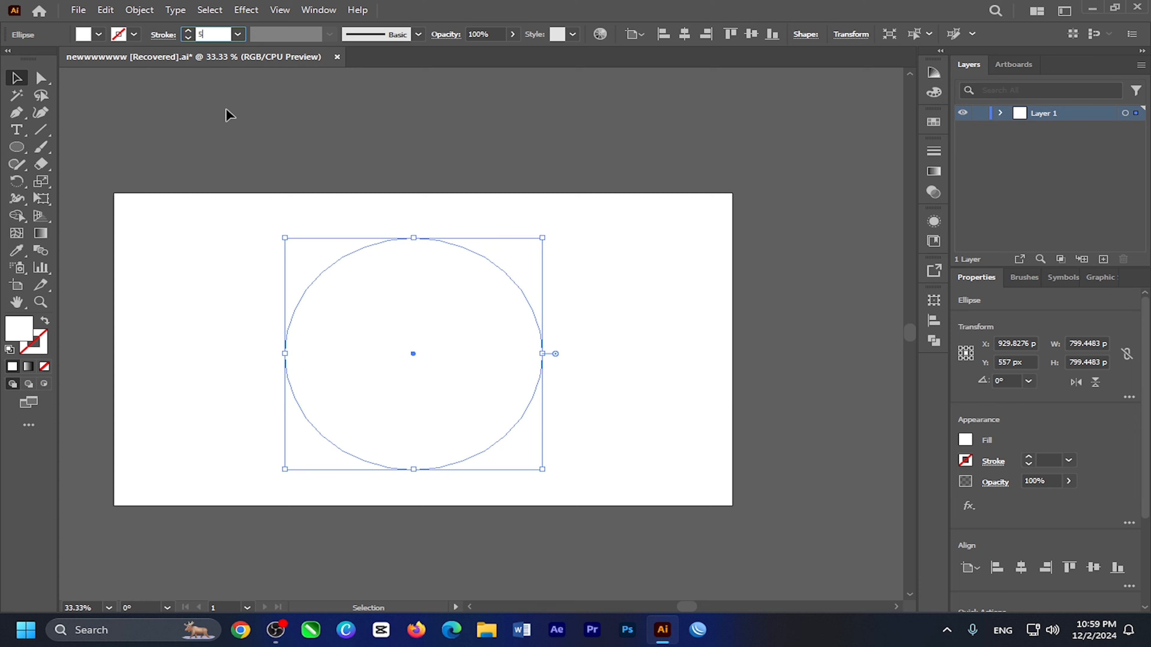
pyautogui.click(226, 113)
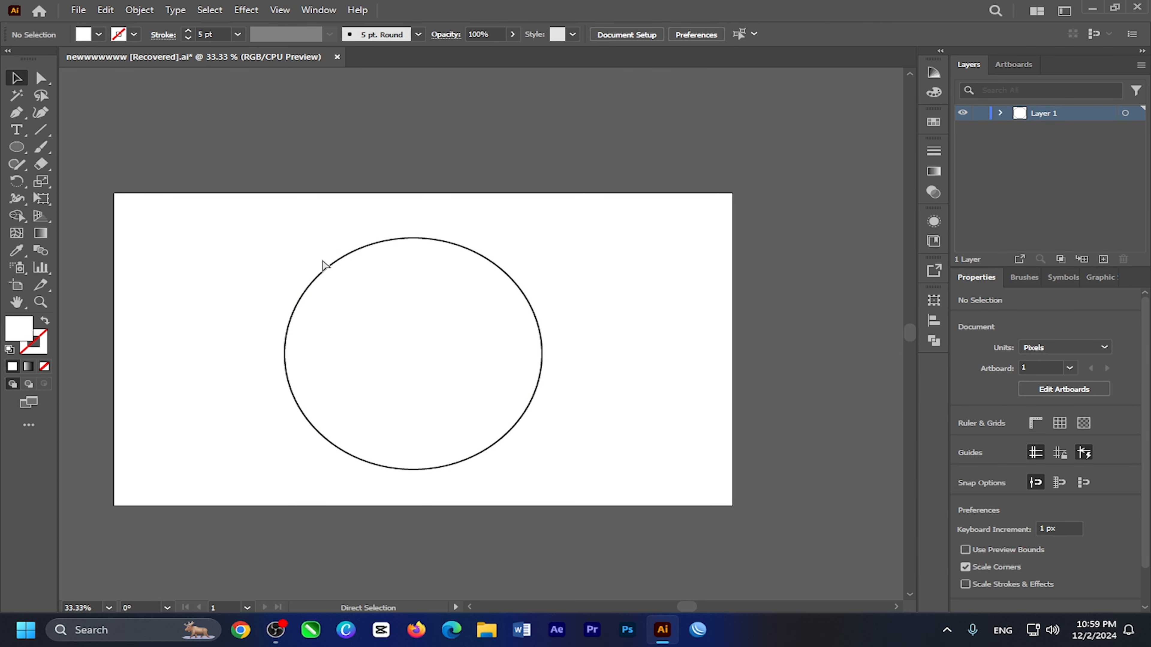
# Paste a copy of the circle in front and scale it about its centre to about 202 px in diameter.
pyautogui.hotkey('ctrl', '+')
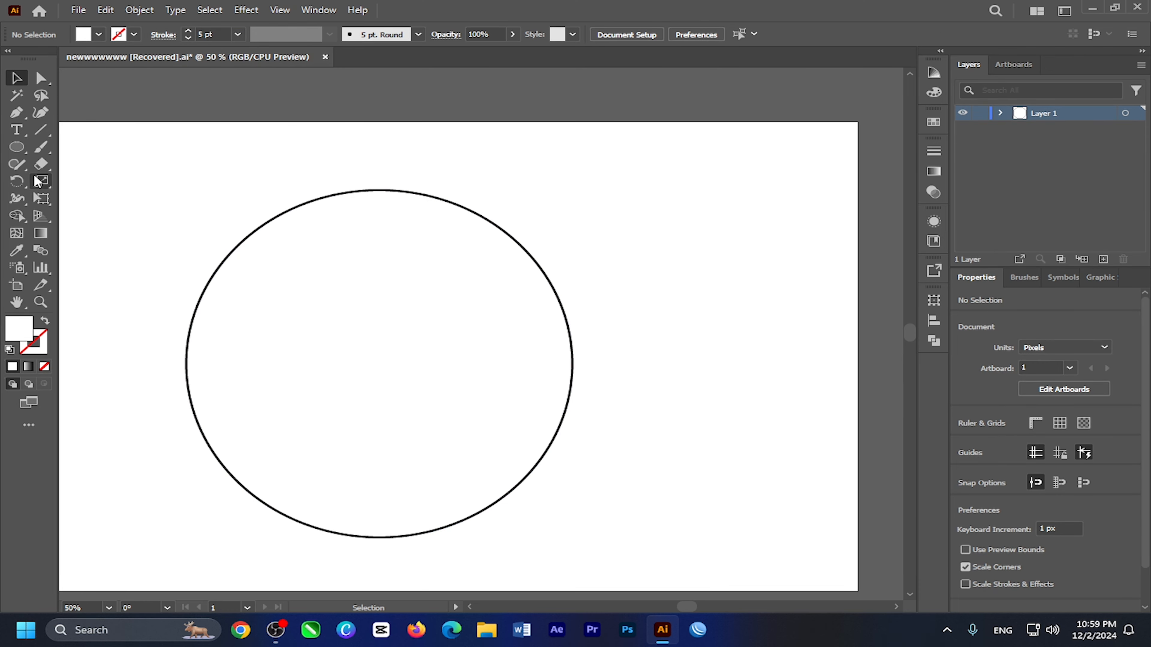
pyautogui.click(368, 195)
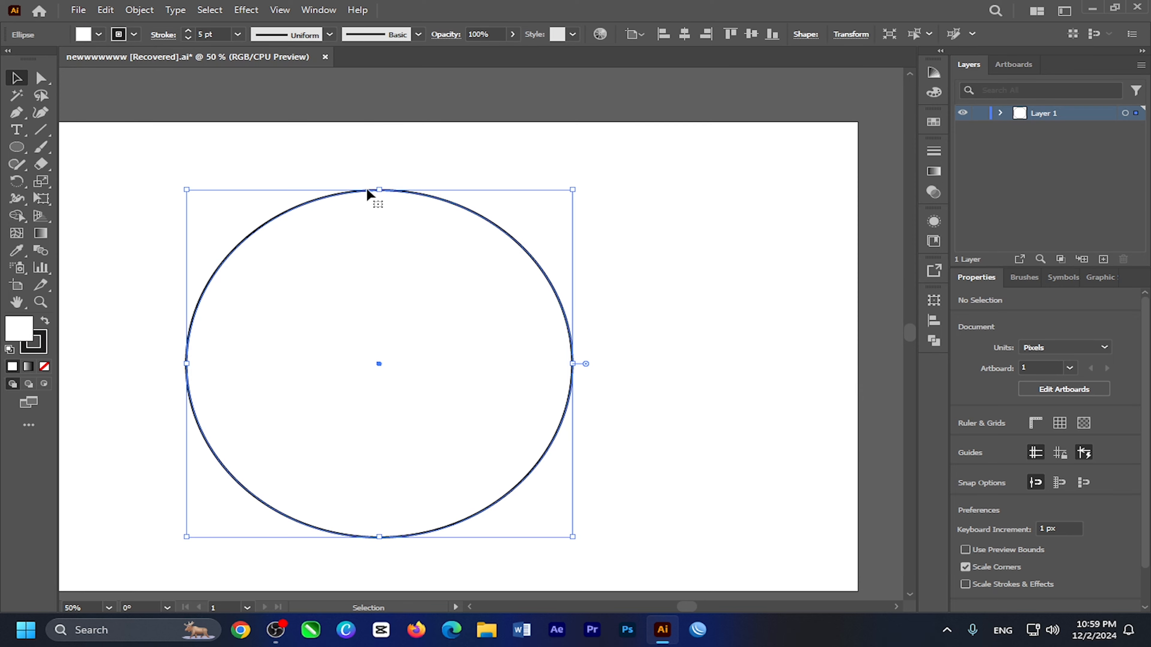
pyautogui.click(105, 10)
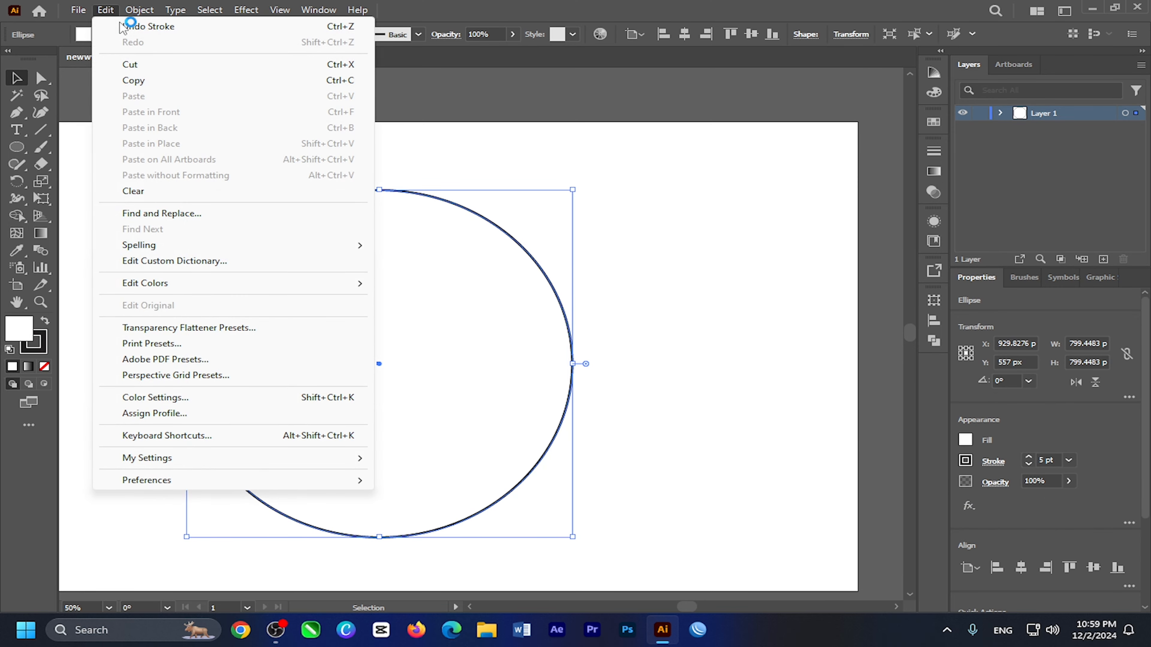
pyautogui.click(154, 80)
pyautogui.click(105, 10)
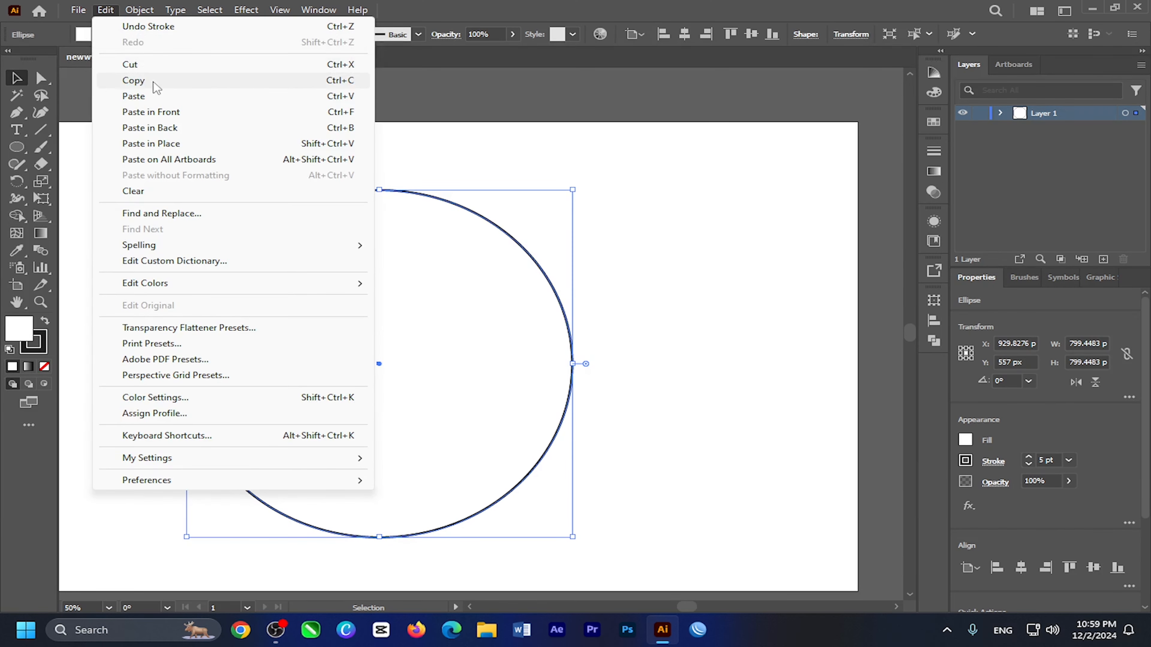
pyautogui.click(168, 113)
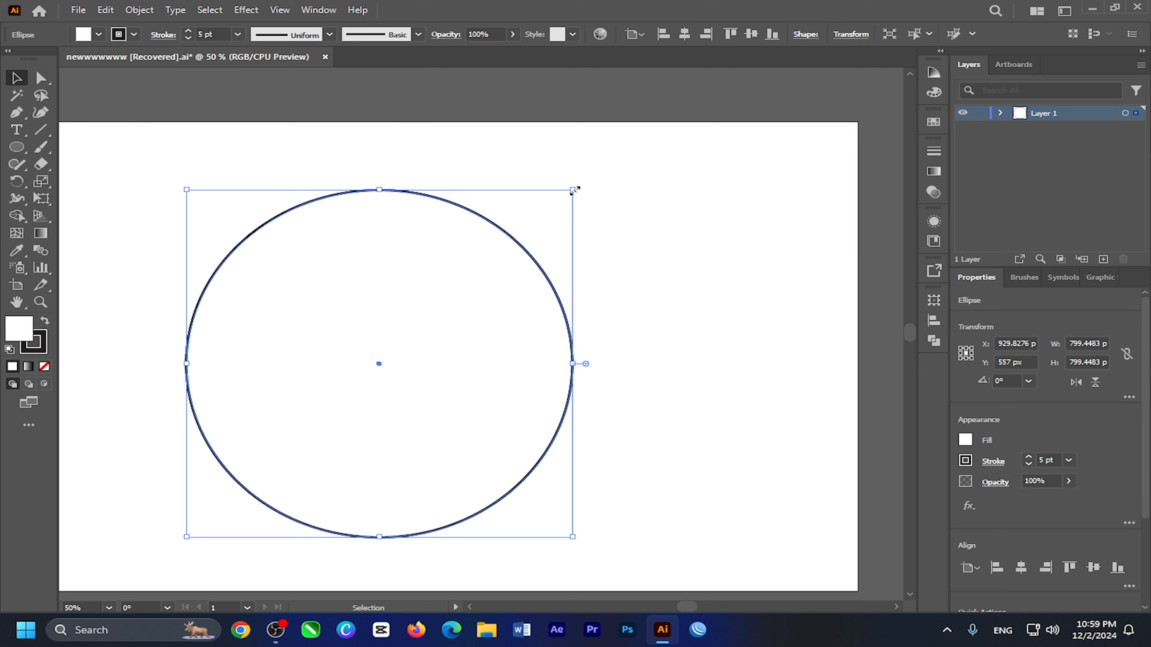
pyautogui.press('shift')
pyautogui.moveTo(574, 191); pyautogui.dragTo(488, 322)
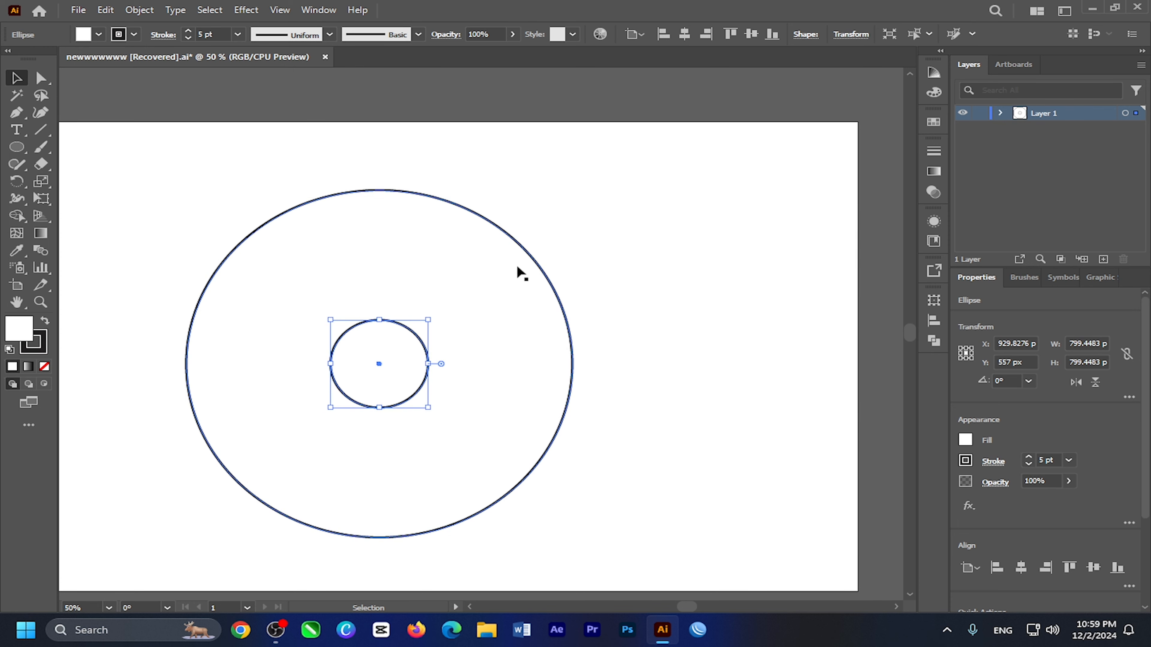
# Draw a rounded rectangle about 316 × 559 px over the large circle's upper-right part and round its corners slightly more.
pyautogui.rightClick(17, 157)
pyautogui.click(105, 164)
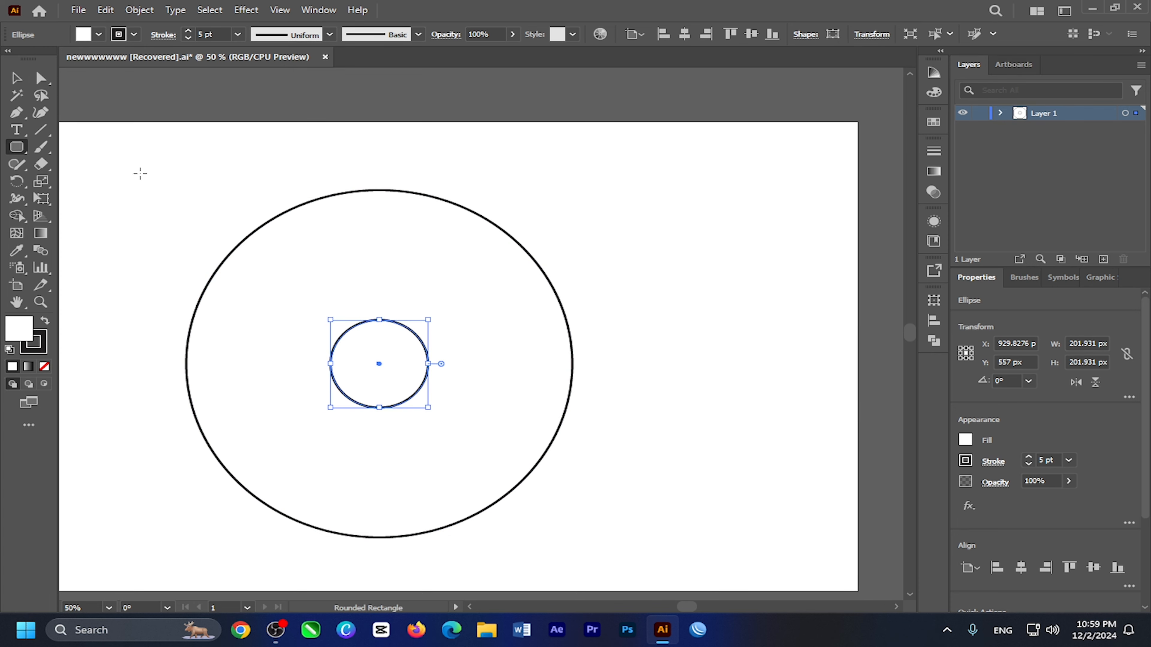
pyautogui.moveTo(420, 158)
pyautogui.mouseDown()
pyautogui.moveTo(515, 350)
pyautogui.moveTo(573, 382)
pyautogui.moveTo(572, 400)
pyautogui.mouseUp()
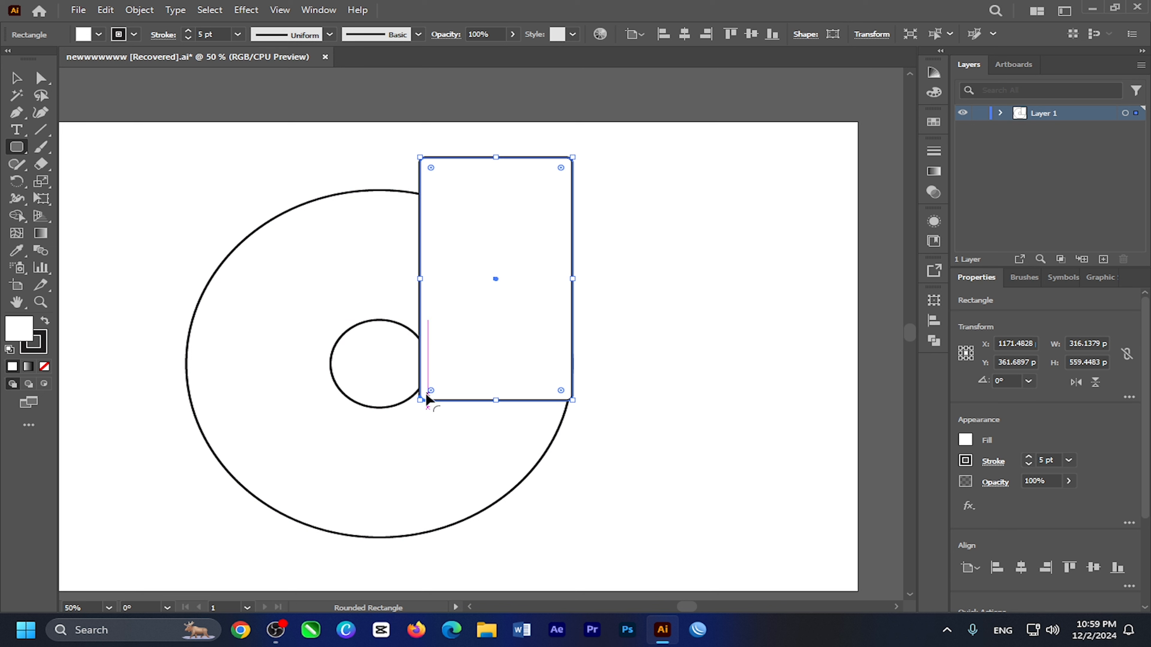
pyautogui.moveTo(429, 390); pyautogui.dragTo(434, 389)
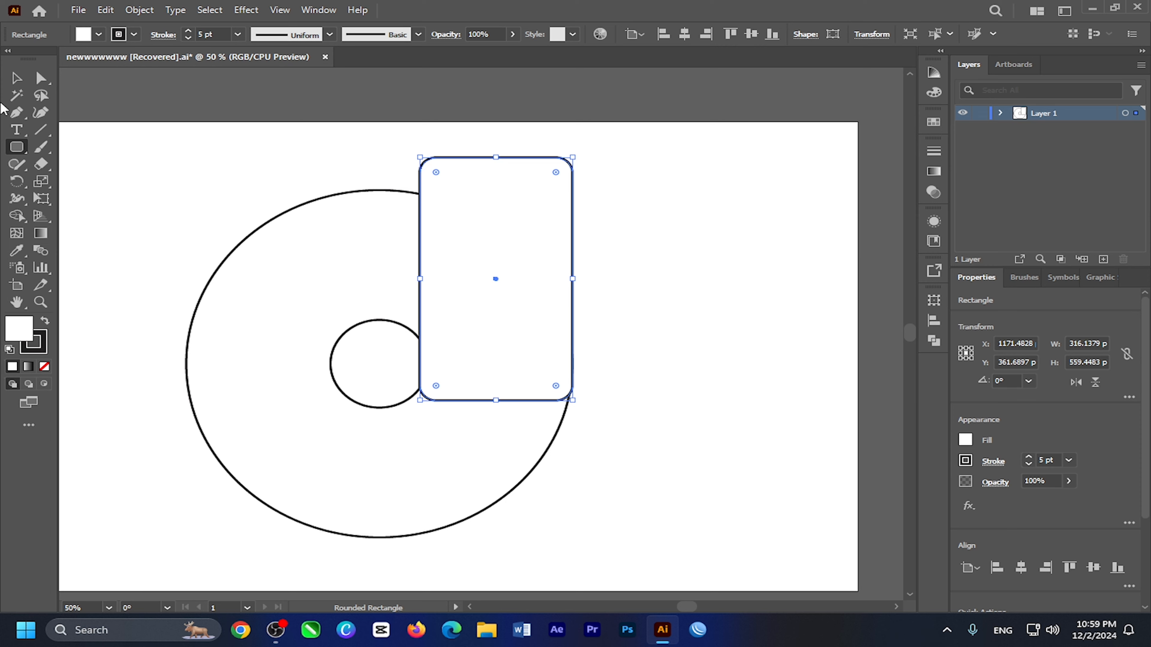
# Remove the fill from both circles and the rounded rectangle, leaving only their outlines.
pyautogui.click(16, 78)
pyautogui.moveTo(123, 168); pyautogui.dragTo(634, 516)
pyautogui.click(98, 34)
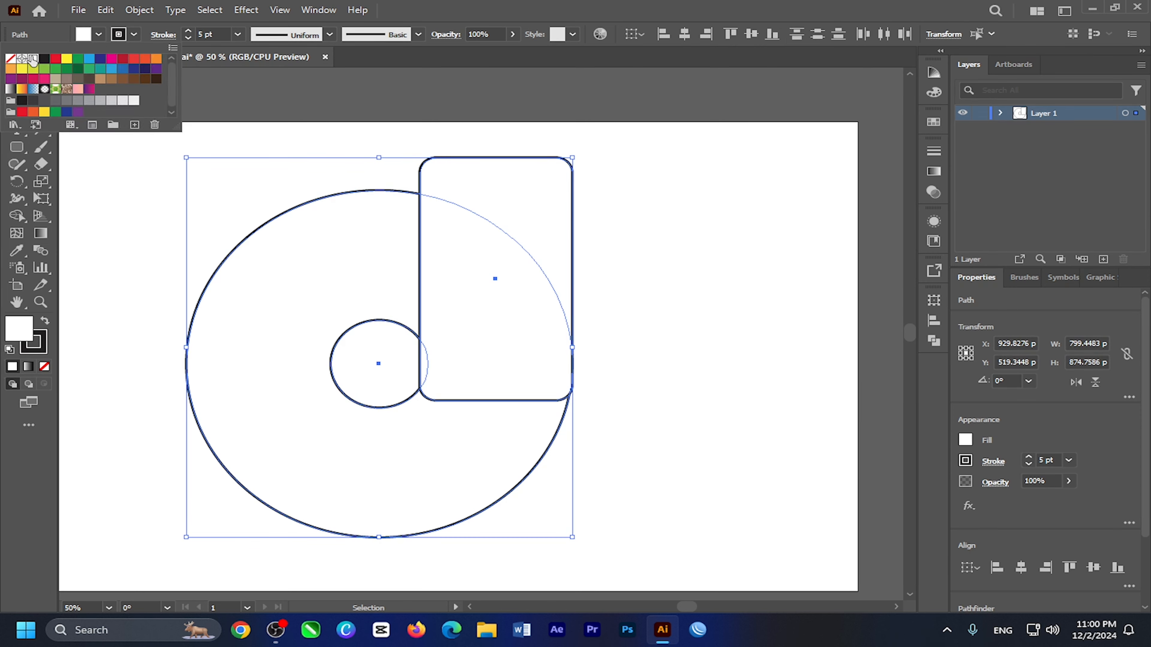
pyautogui.click(12, 59)
pyautogui.click(156, 318)
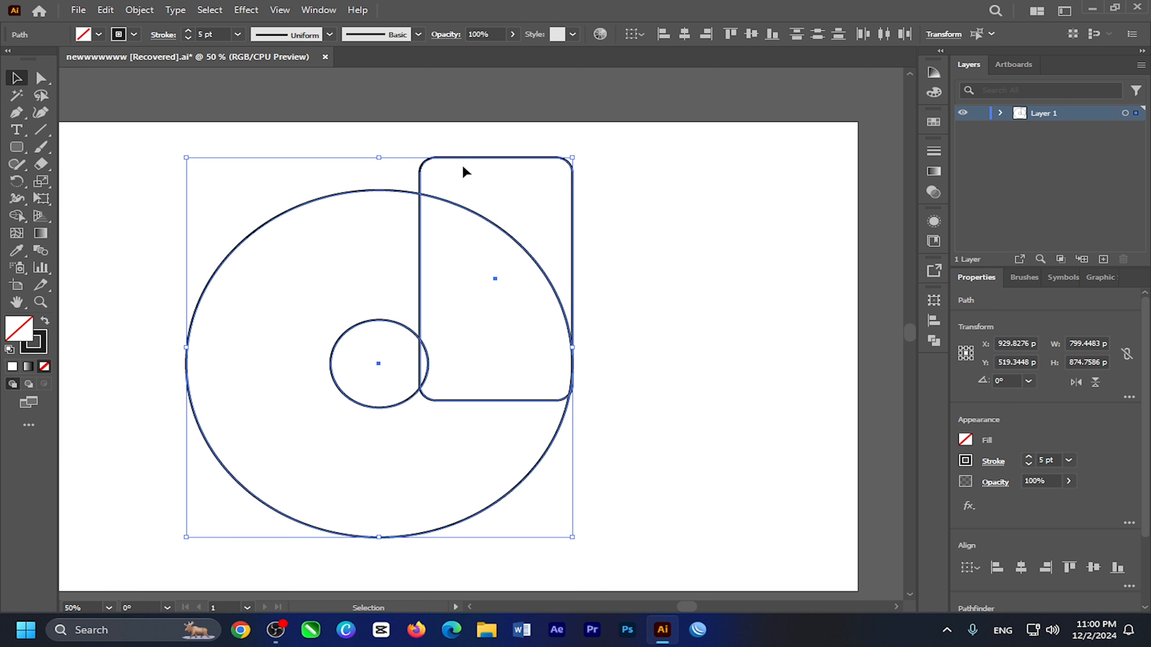
pyautogui.click(478, 157)
pyautogui.click(650, 189)
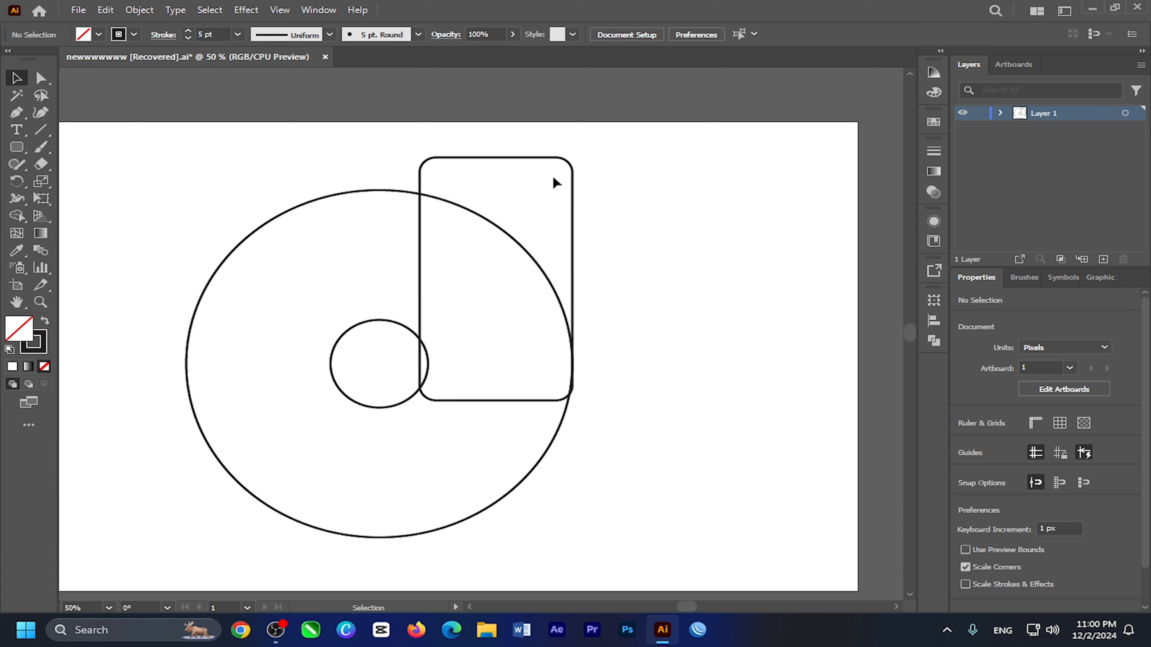
# Extend the rounded rectangle upward and narrow it to the small circle's right edge, about 299 × 631 px in size.
pyautogui.click(509, 157)
pyautogui.moveTo(499, 156); pyautogui.dragTo(500, 127)
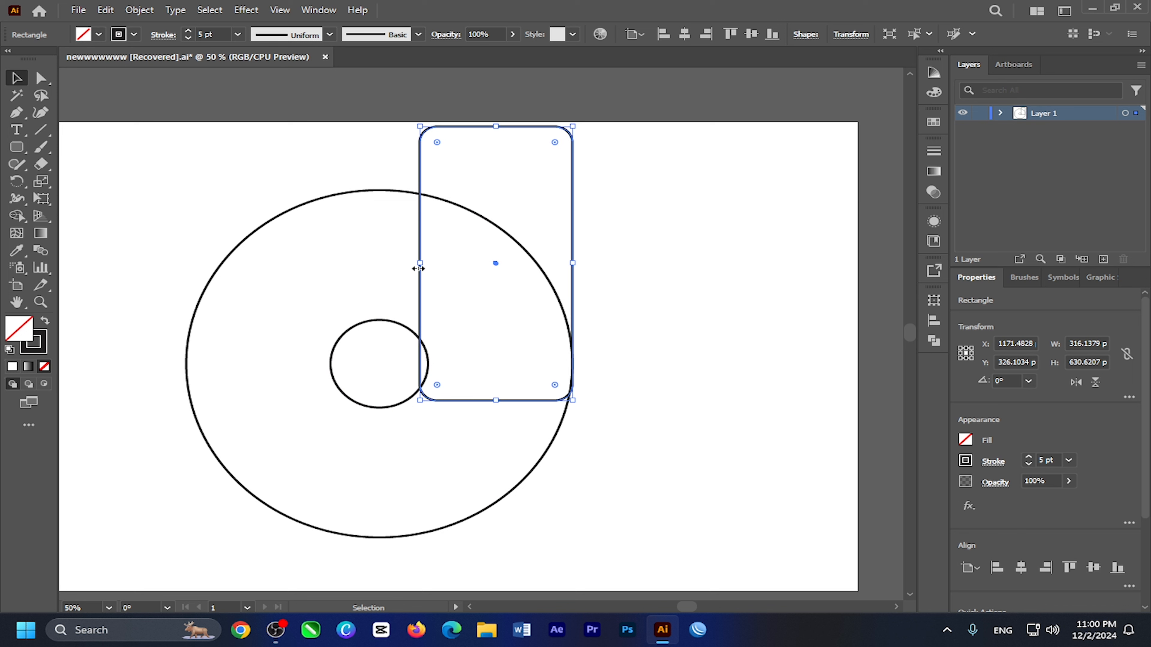
pyautogui.moveTo(418, 267)
pyautogui.mouseDown()
pyautogui.moveTo(428, 261)
pyautogui.moveTo(429, 271)
pyautogui.mouseUp()
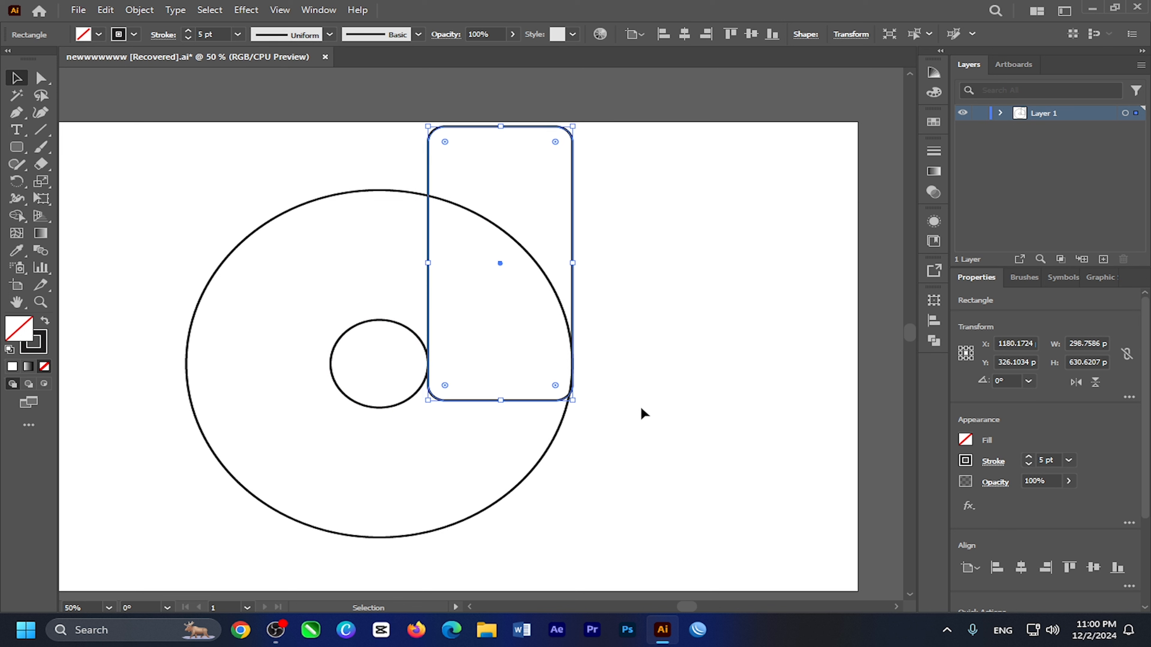
# Nudge the rounded rectangle up by about 25 px.
pyautogui.press('Up')
pyautogui.press('Up')
pyautogui.press('Up')
pyautogui.press('Up')
pyautogui.press('Up')
pyautogui.press('Up')
pyautogui.press('Up')
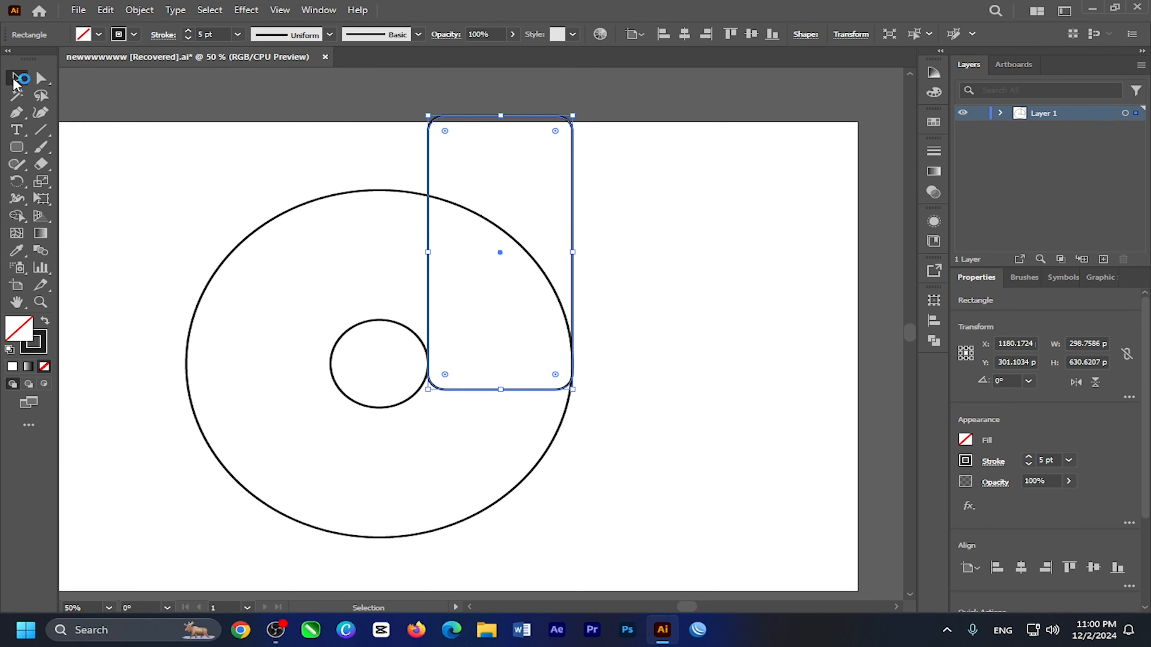
pyautogui.click(227, 195)
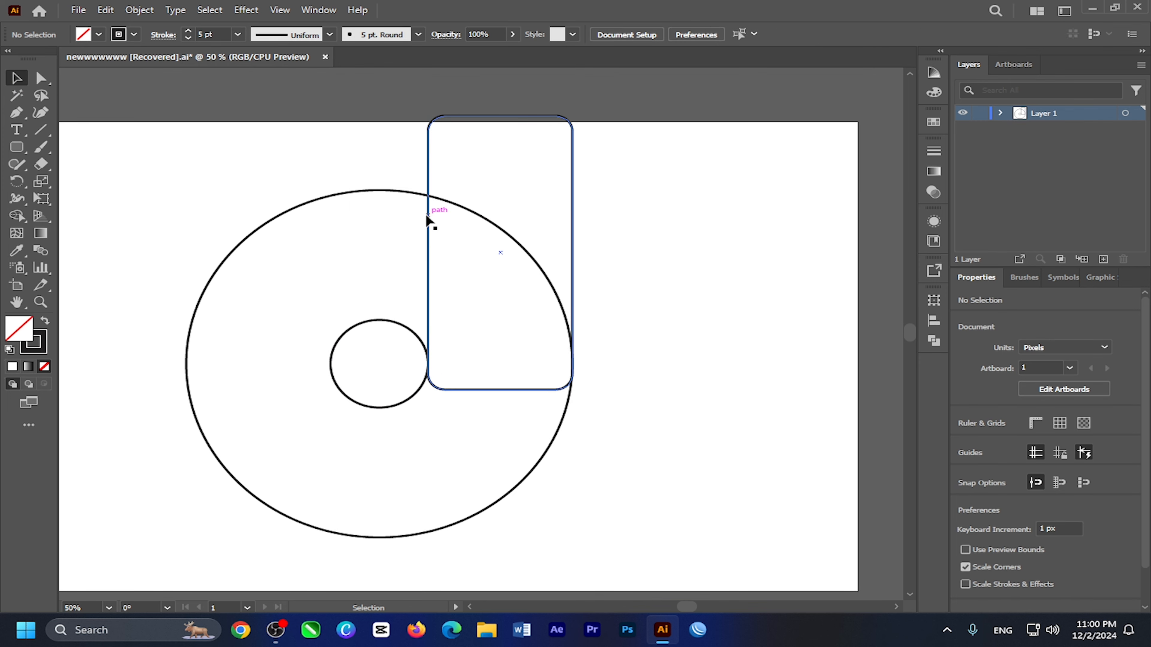
# Duplicate the rounded rectangle horizontally so the copy lines up with the left edges of the large and small circles.
pyautogui.click(427, 215)
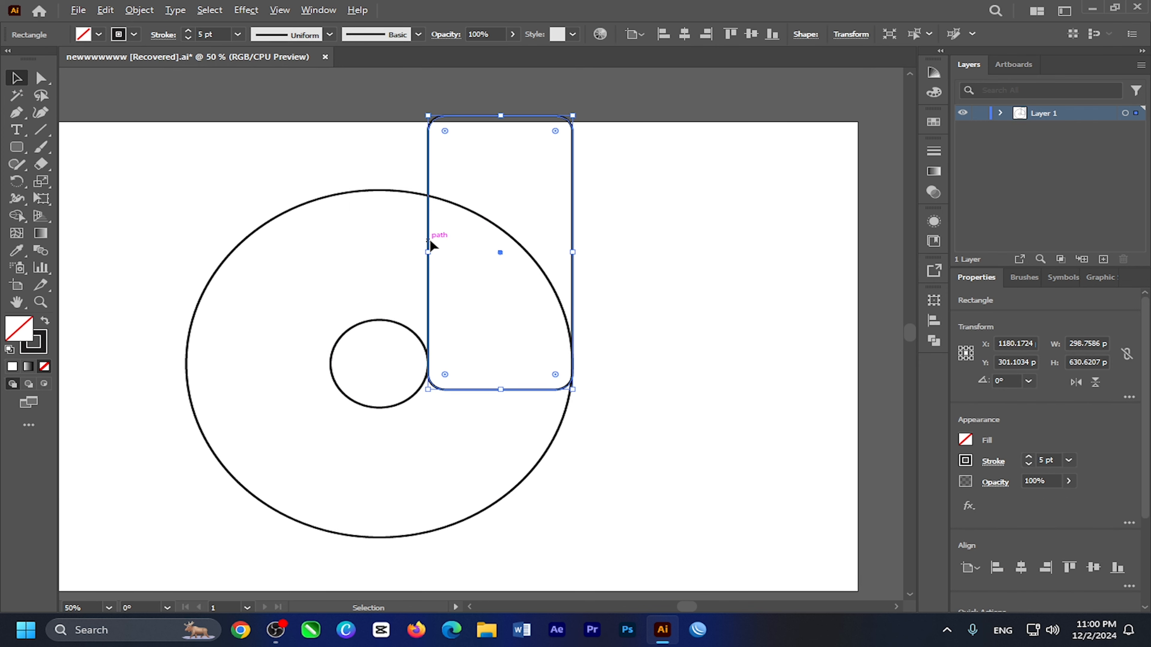
pyautogui.moveTo(402, 241); pyautogui.dragTo(189, 244)
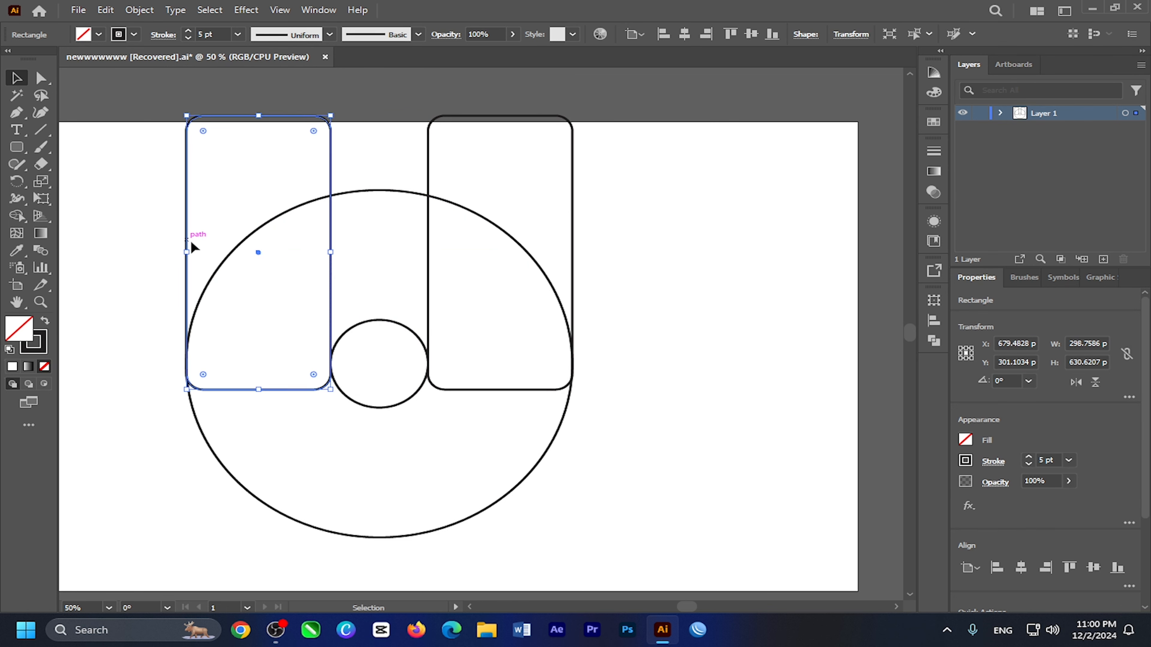
pyautogui.click(71, 228)
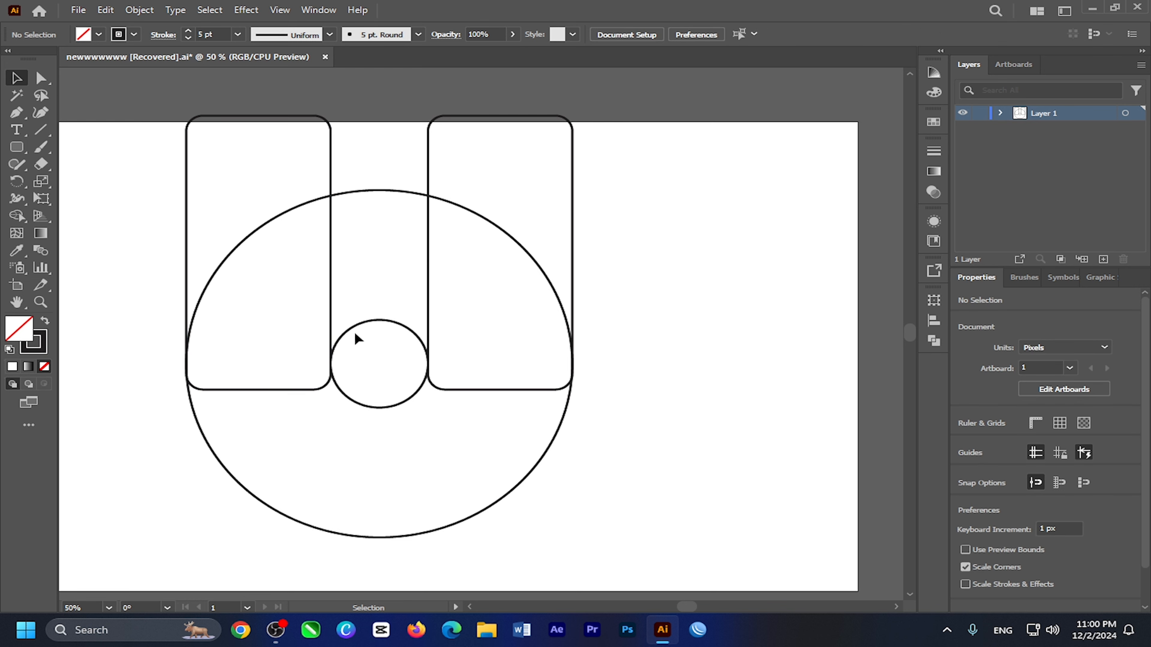
# Paste a copy of the small circle in front and enlarge it to about 501 px, reaching the large circle's left edge.
pyautogui.click(370, 322)
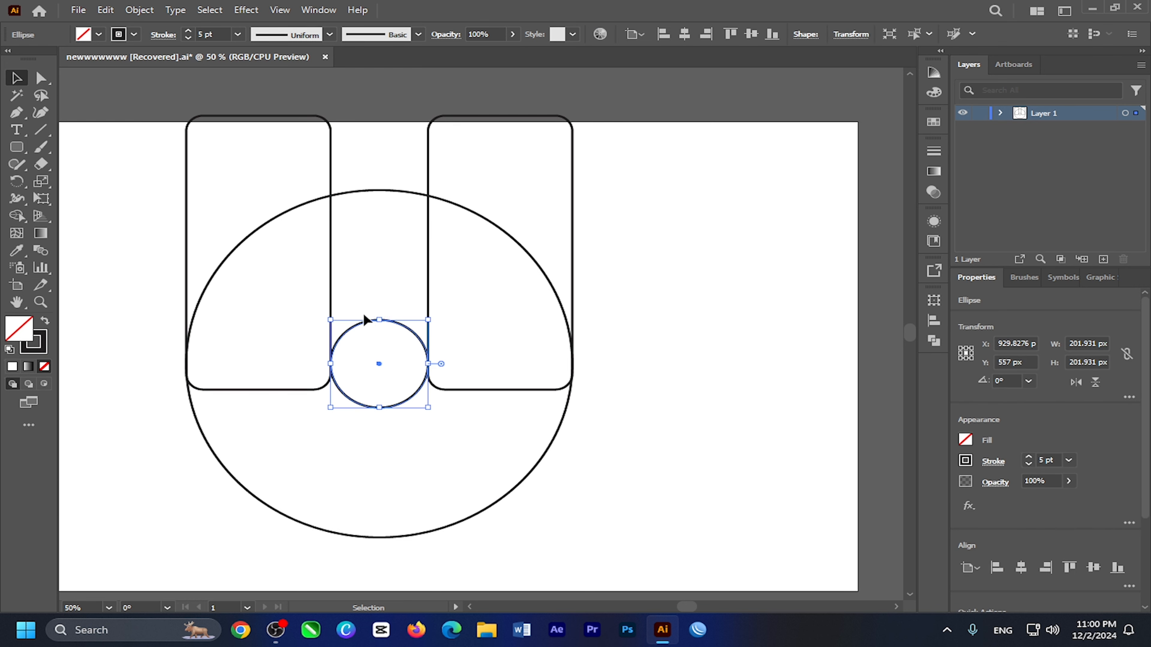
pyautogui.click(106, 11)
pyautogui.click(146, 86)
pyautogui.click(106, 10)
pyautogui.click(159, 117)
pyautogui.moveTo(330, 365); pyautogui.dragTo(189, 359)
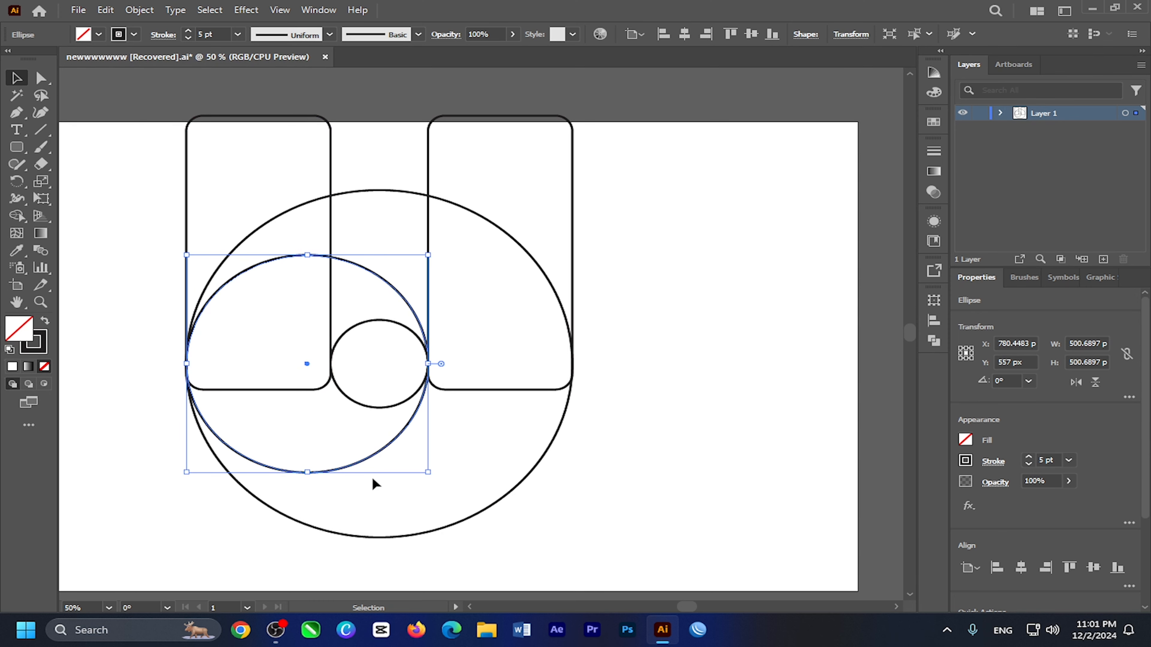
pyautogui.click(137, 467)
# Select all shapes and use Shape Builder to merge the left bar's regions with the medium circle's area below it.
pyautogui.moveTo(102, 141)
pyautogui.mouseDown()
pyautogui.moveTo(477, 496)
pyautogui.moveTo(636, 531)
pyautogui.mouseUp()
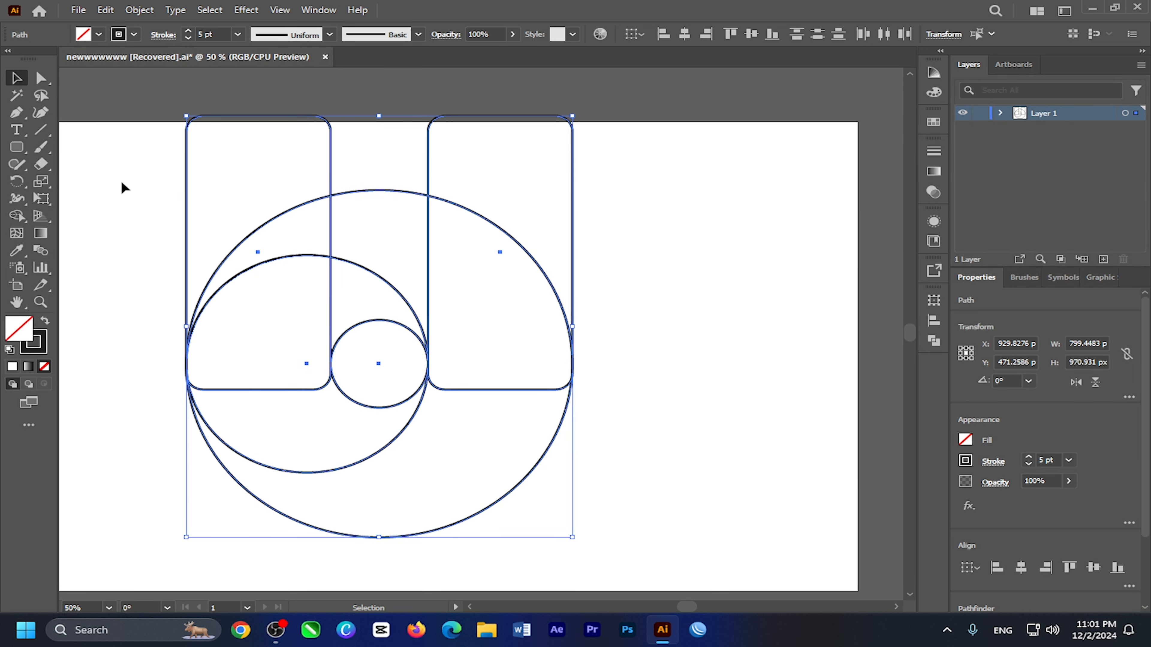
pyautogui.click(18, 216)
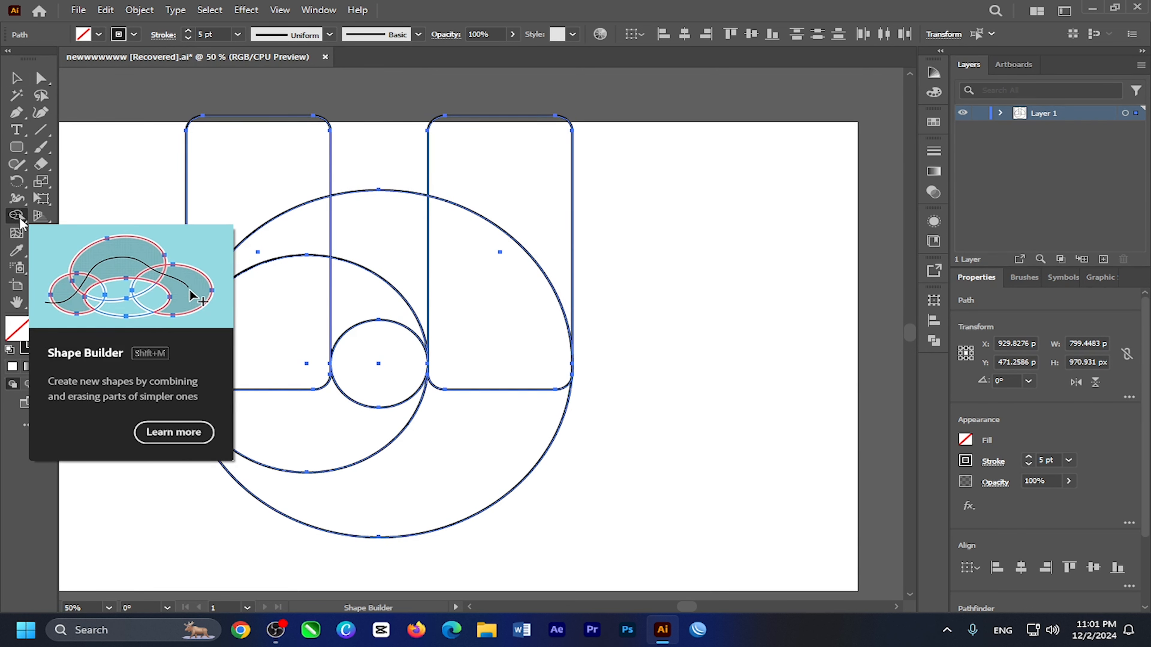
pyautogui.moveTo(236, 176)
pyautogui.mouseDown()
pyautogui.moveTo(252, 235)
pyautogui.moveTo(238, 322)
pyautogui.mouseUp()
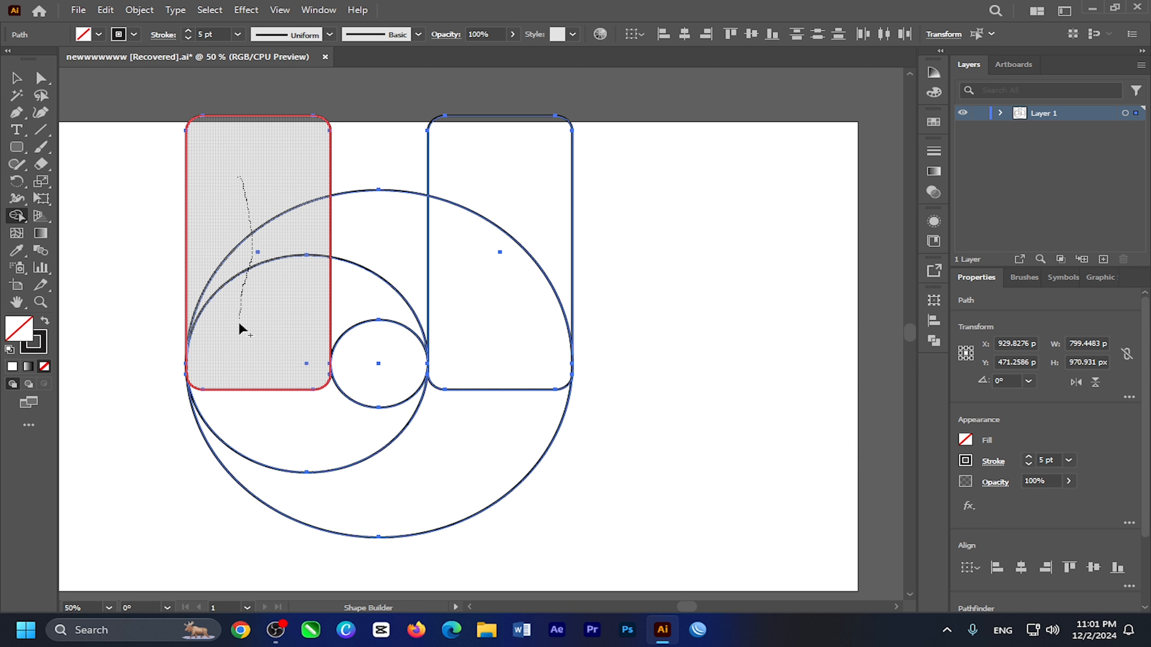
pyautogui.moveTo(247, 377); pyautogui.dragTo(280, 419)
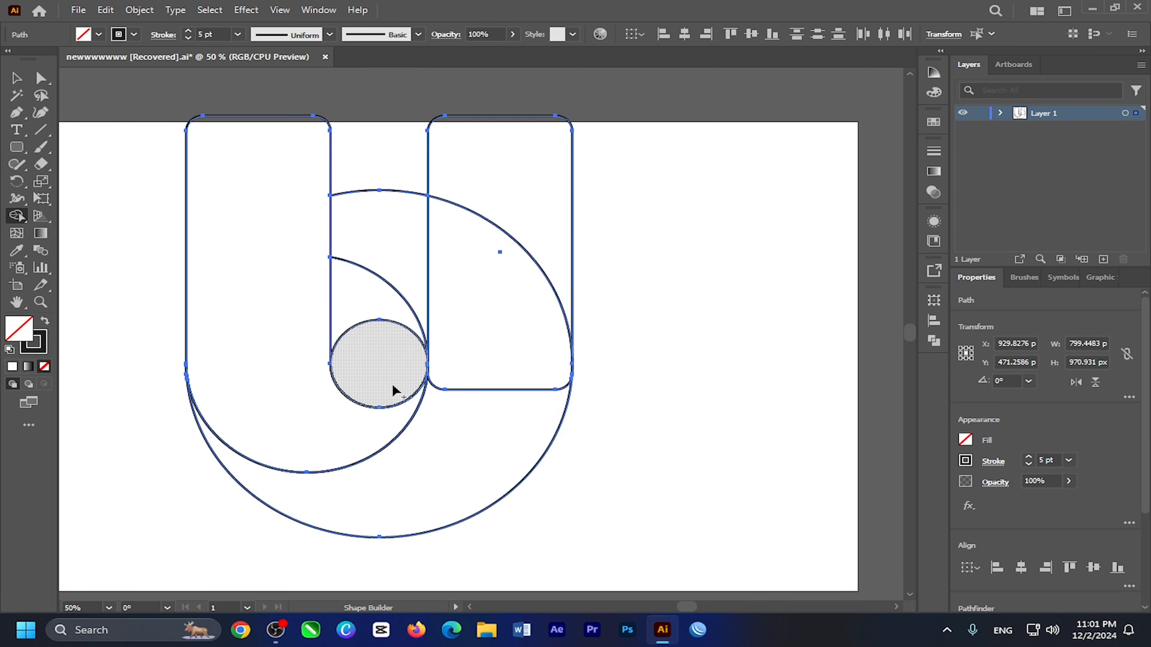
# Merge the right bar with the large circle's lower area, and join the regions inside the U's central opening.
pyautogui.moveTo(468, 157); pyautogui.dragTo(481, 237)
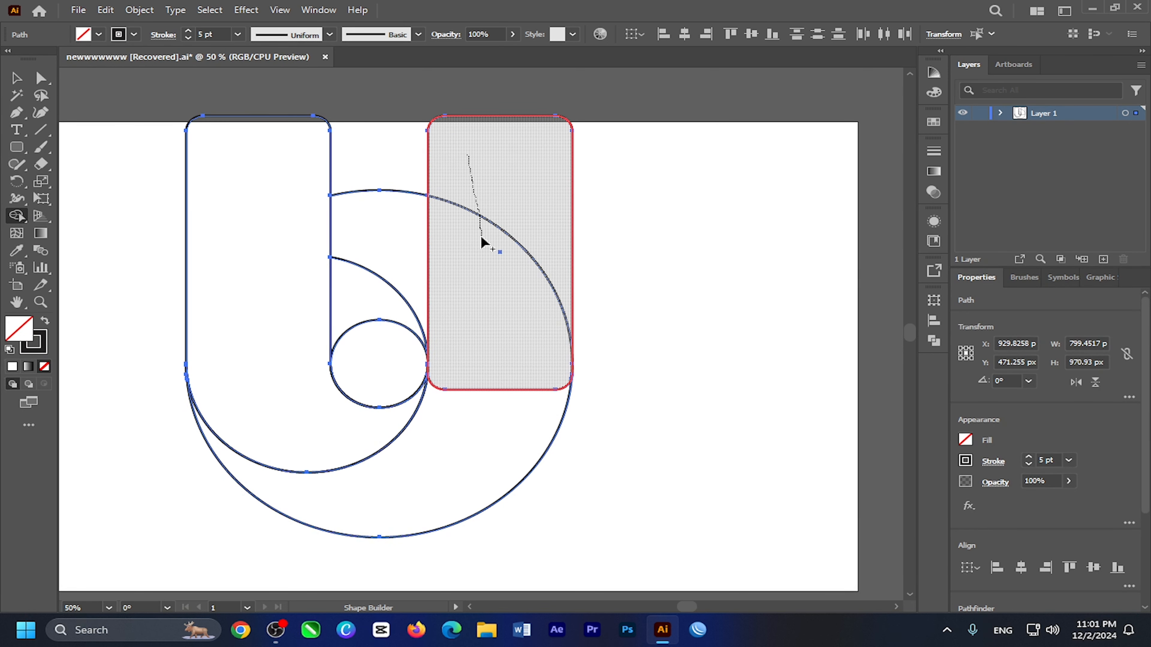
pyautogui.moveTo(481, 344)
pyautogui.mouseDown()
pyautogui.moveTo(459, 438)
pyautogui.moveTo(429, 470)
pyautogui.mouseUp()
pyautogui.moveTo(380, 362); pyautogui.dragTo(383, 250)
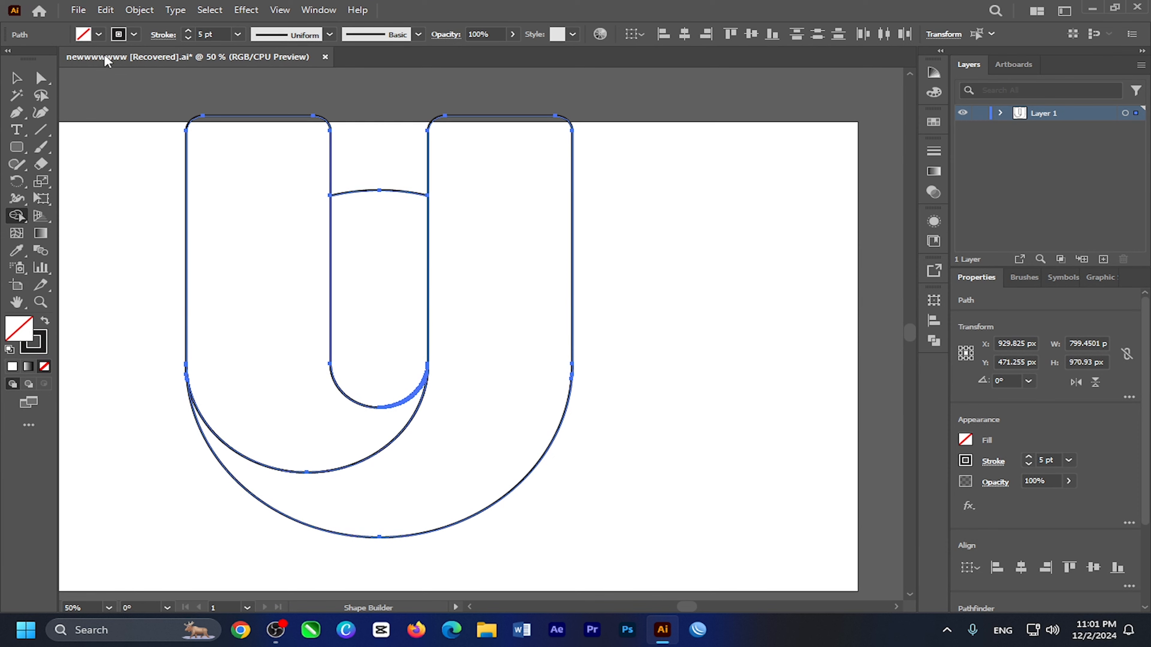
# Choose a red fill and apply it to both U regions, the left hook and the right bar, with Shape Builder.
pyautogui.click(98, 34)
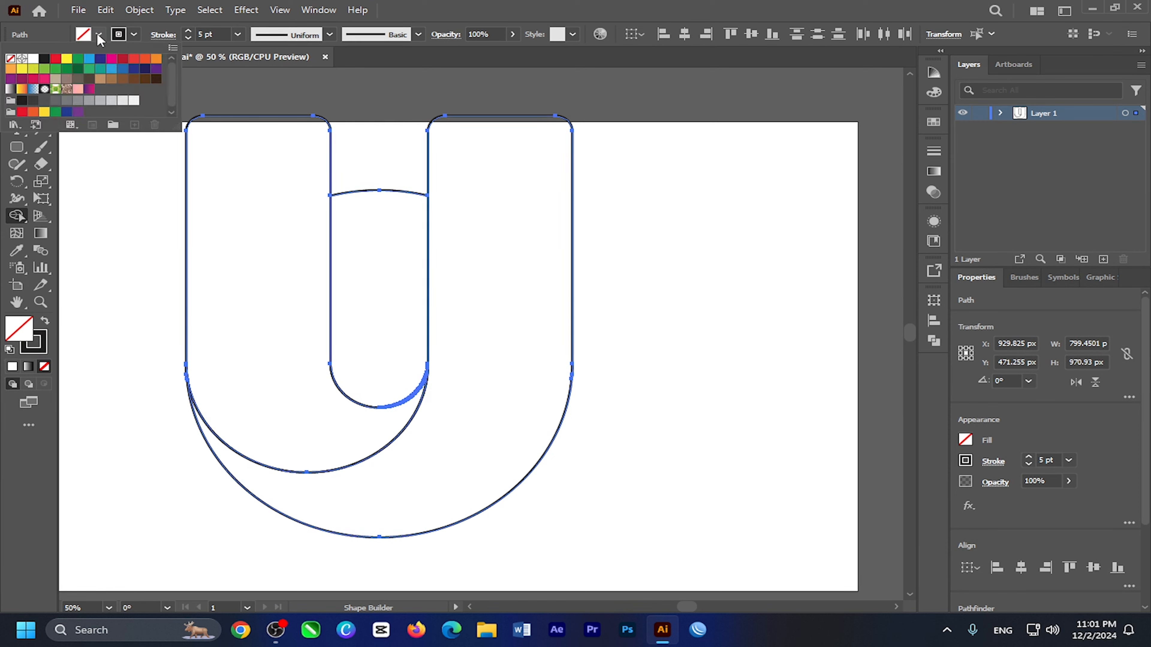
pyautogui.click(134, 58)
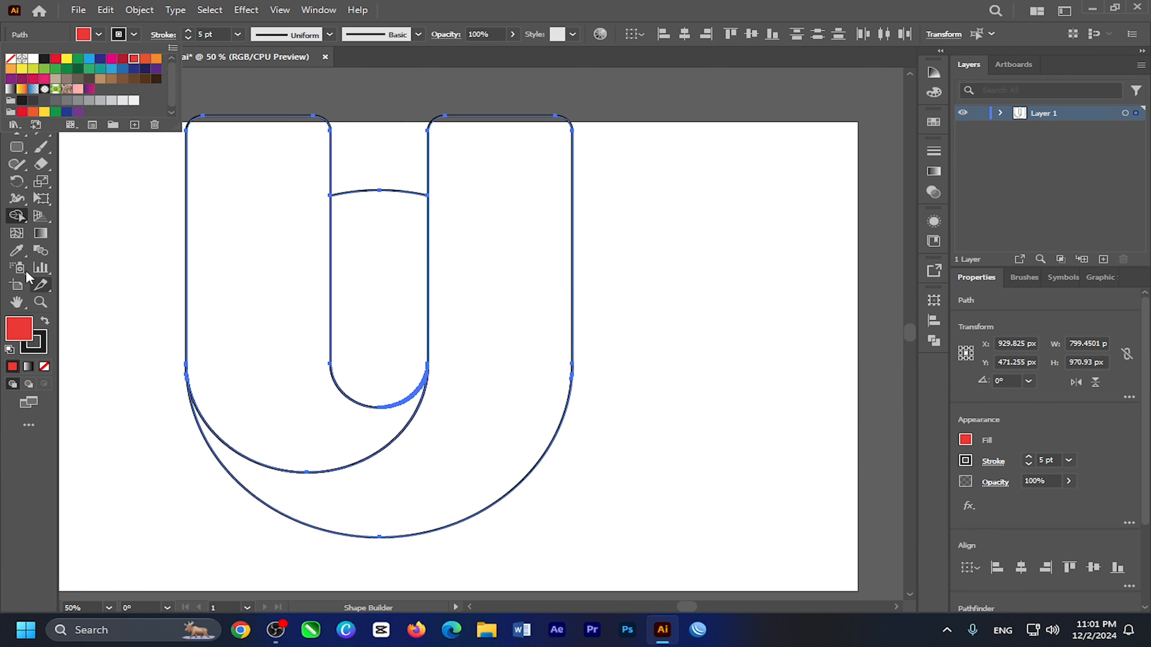
pyautogui.click(16, 220)
pyautogui.click(260, 288)
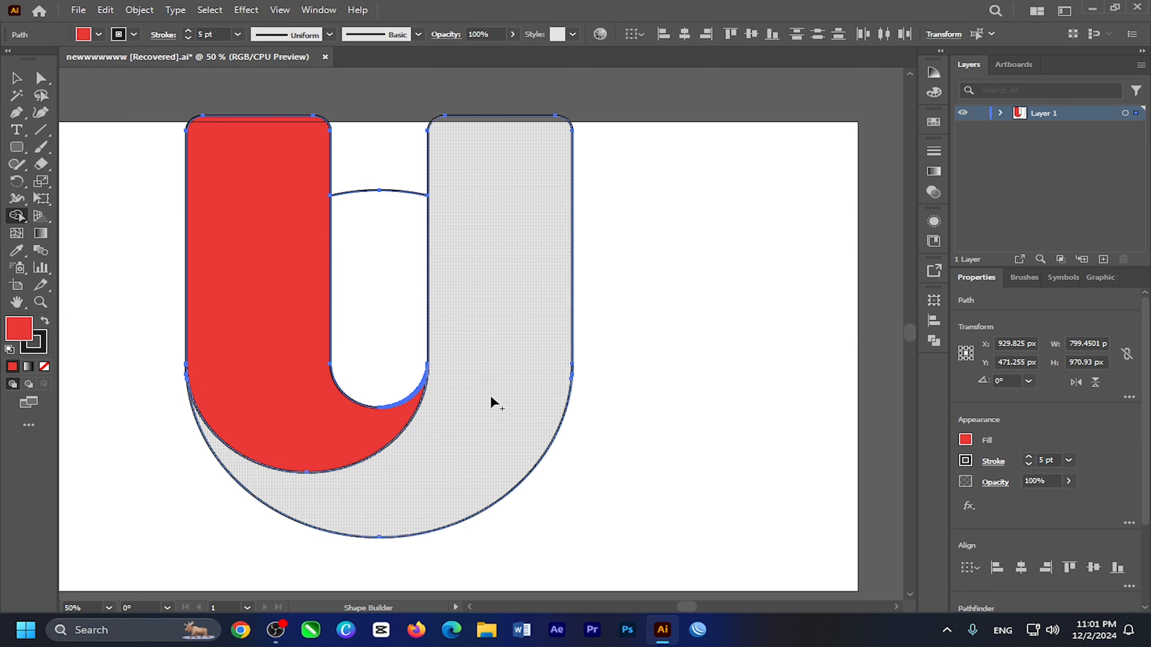
pyautogui.click(493, 398)
pyautogui.click(17, 78)
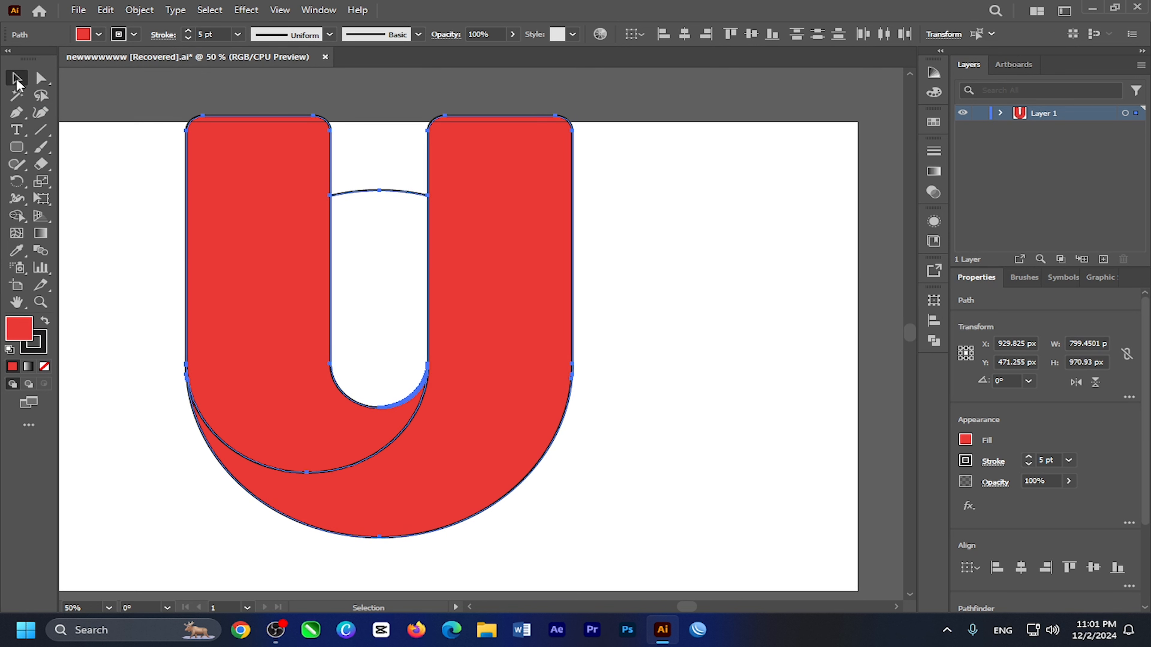
pyautogui.click(113, 244)
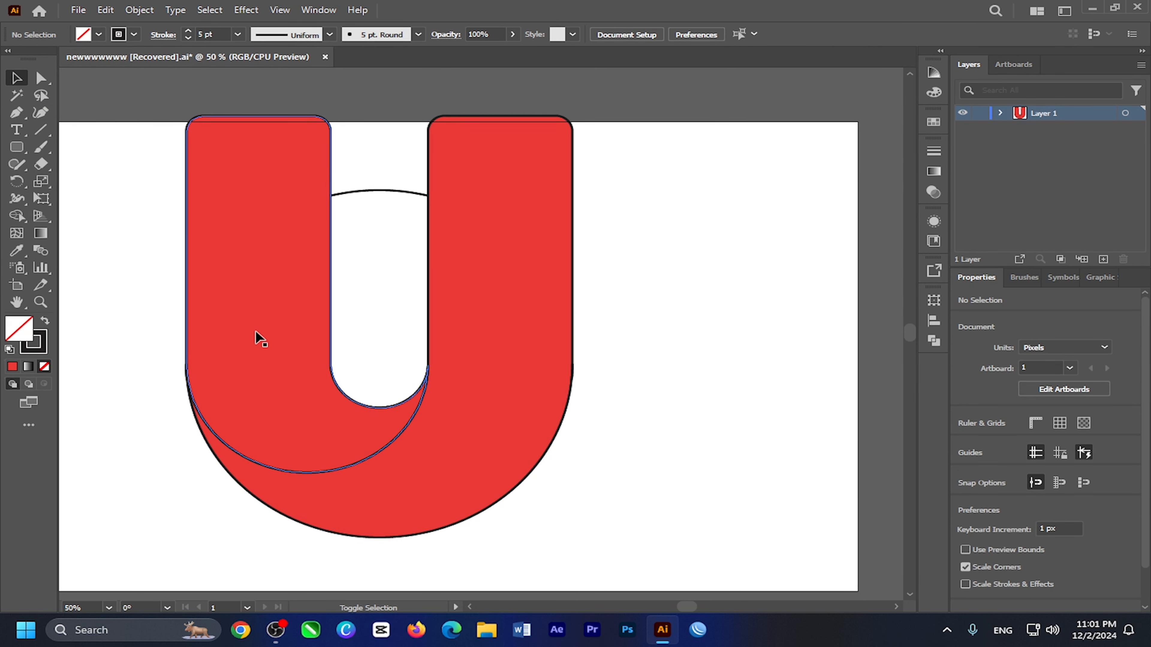
# Cut the two red U pieces to the clipboard and delete all the leftover outlines.
pyautogui.click(255, 331)
pyautogui.keyDown('shift'); pyautogui.click(474, 363); pyautogui.keyUp('shift')
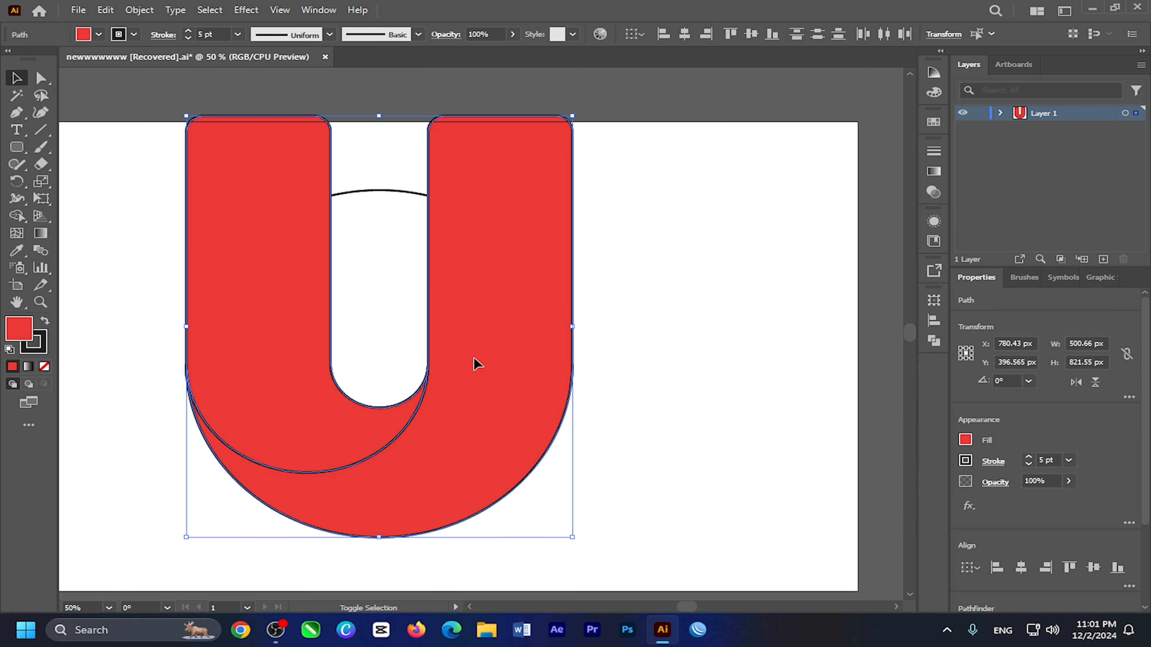
pyautogui.rightClick(475, 362)
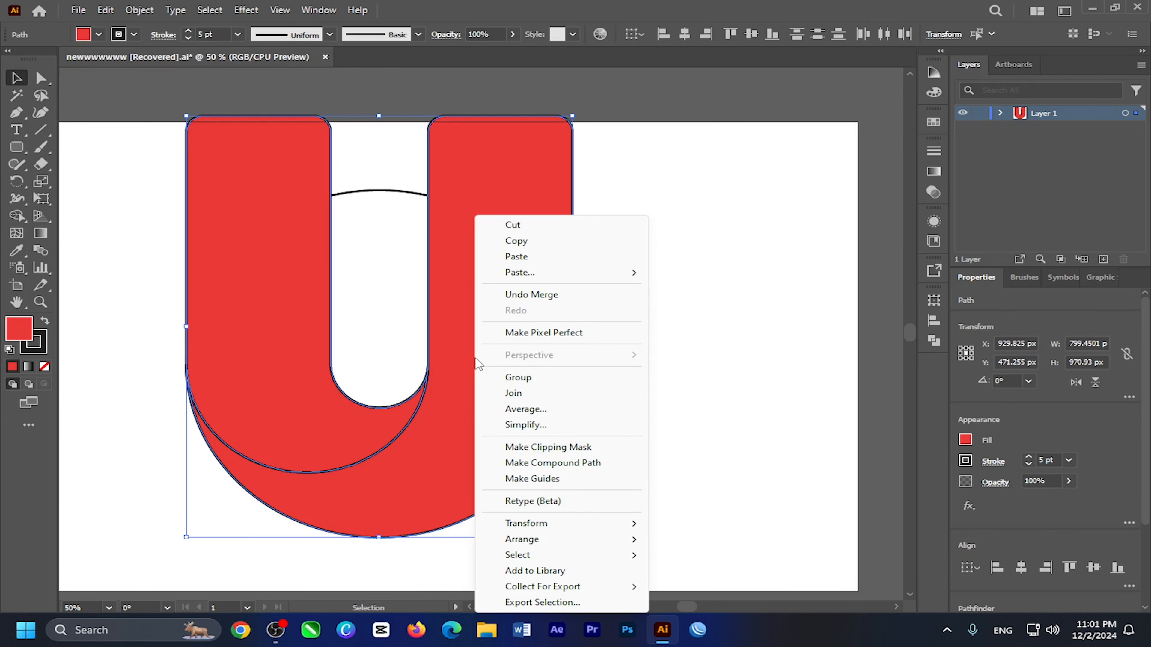
pyautogui.click(512, 225)
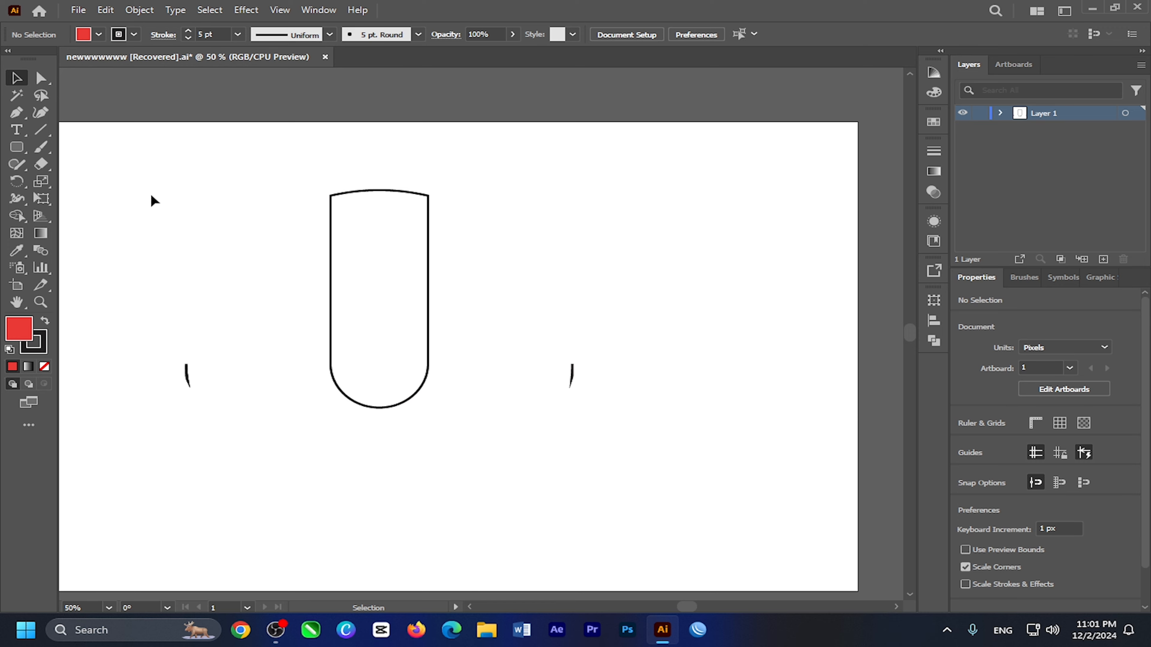
pyautogui.moveTo(84, 152); pyautogui.dragTo(679, 516)
pyautogui.press('Delete')
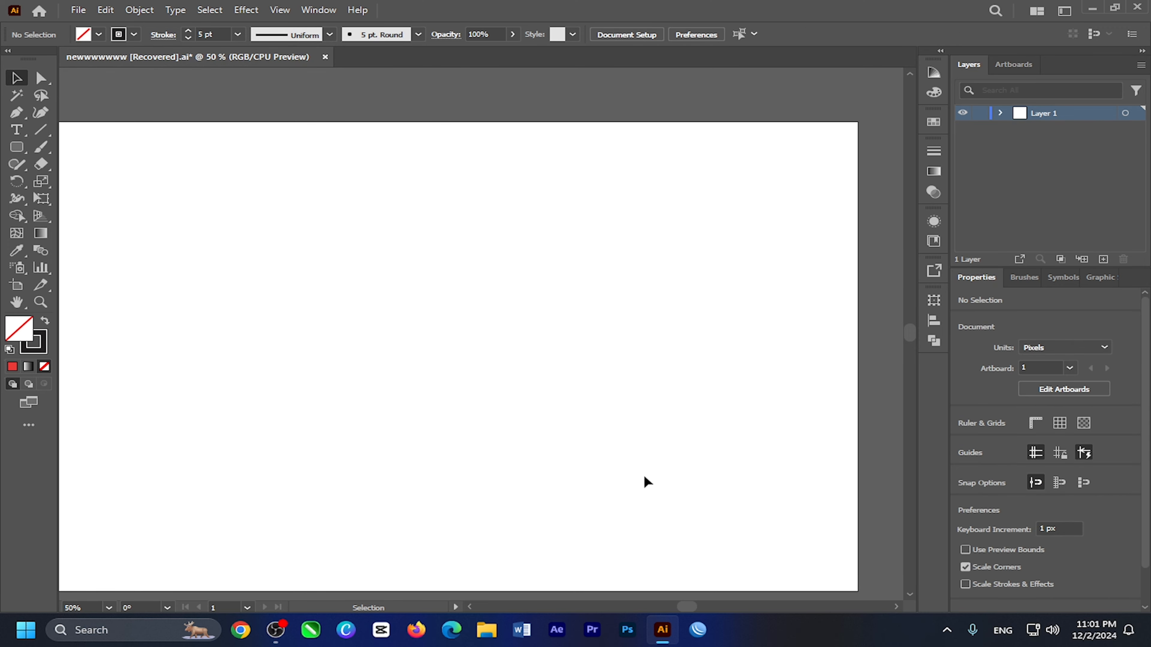
# Paste the two red U pieces back onto the artboard and remove their stroke.
pyautogui.press('a')
pyautogui.hotkey('ctrl', 'v')
pyautogui.press('v')
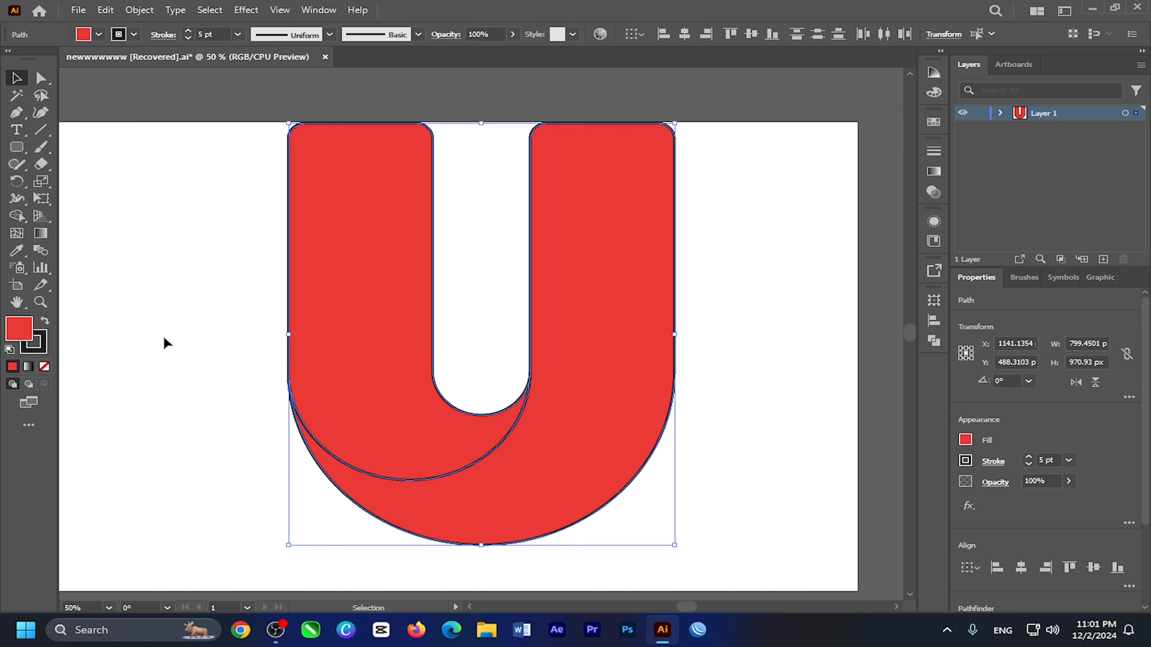
pyautogui.click(134, 34)
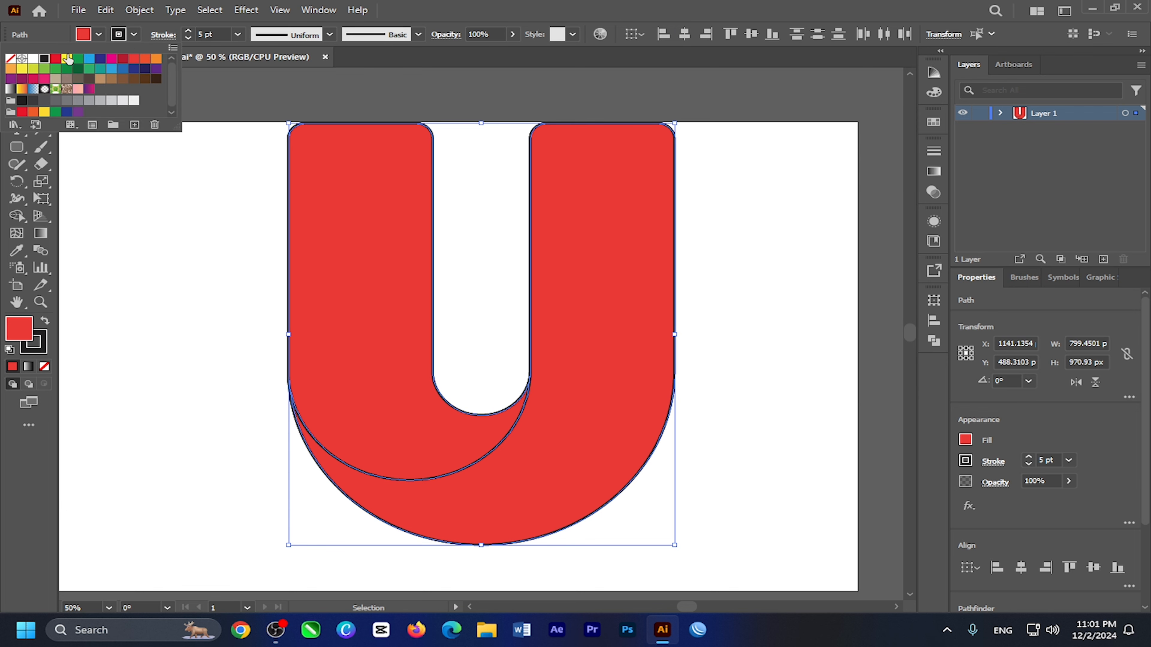
pyautogui.click(10, 63)
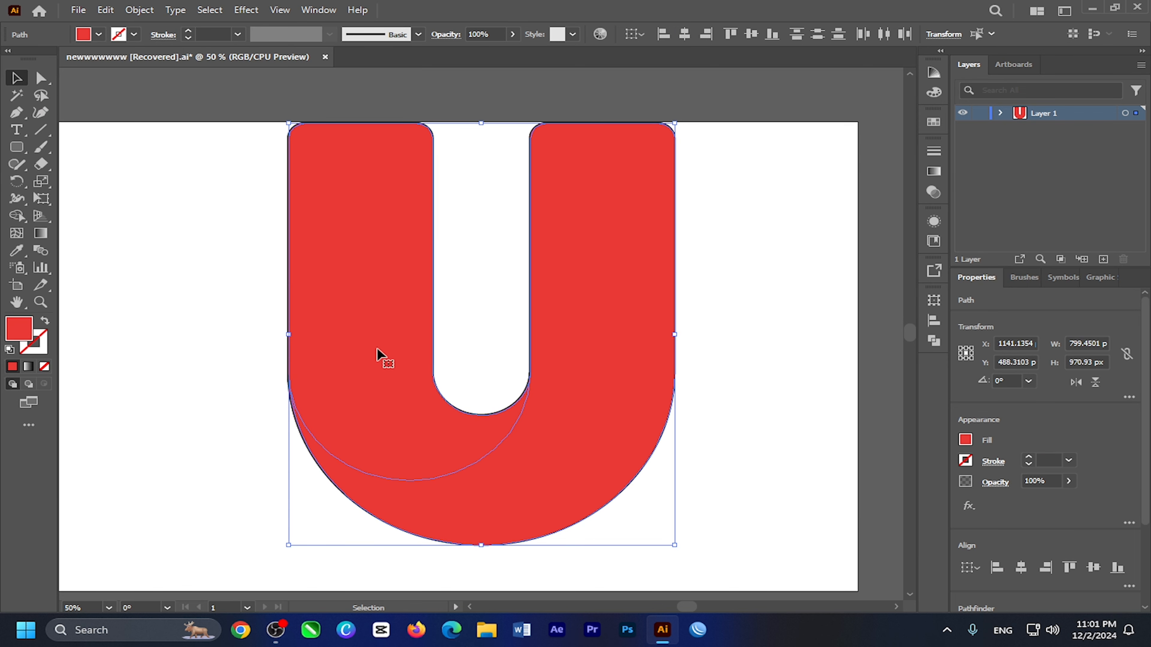
# Scale the whole U down to about 490 × 596 px and move it to the artboard's upper left.
pyautogui.moveTo(194, 156); pyautogui.dragTo(727, 547)
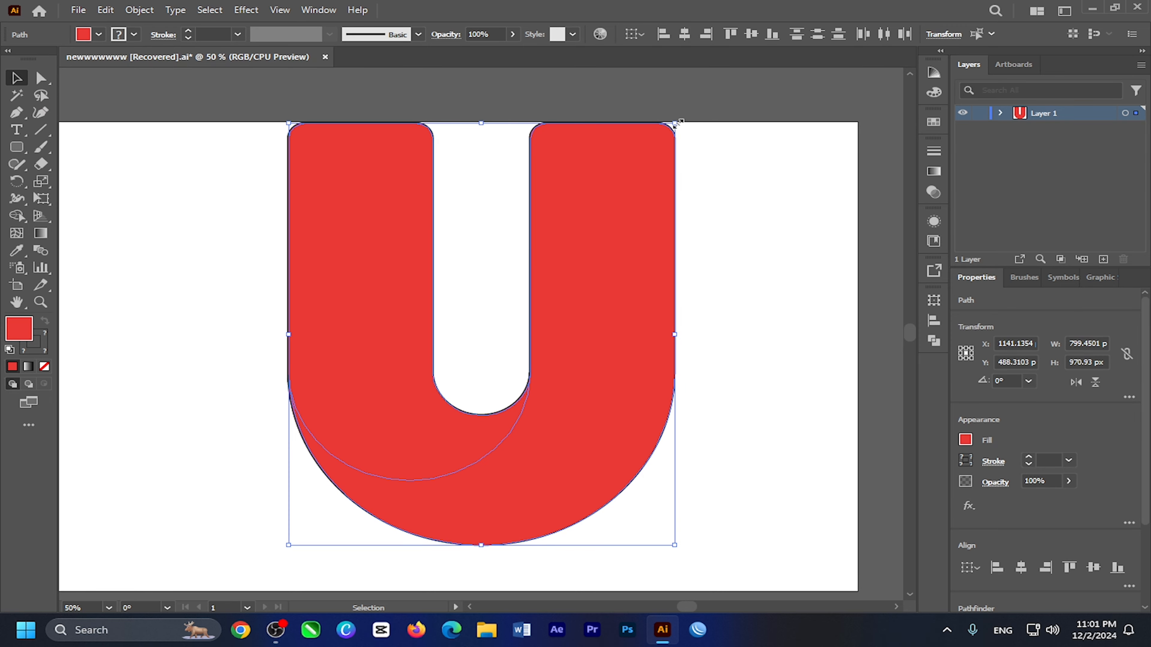
pyautogui.moveTo(675, 123); pyautogui.dragTo(525, 286)
pyautogui.moveTo(466, 447); pyautogui.dragTo(279, 322)
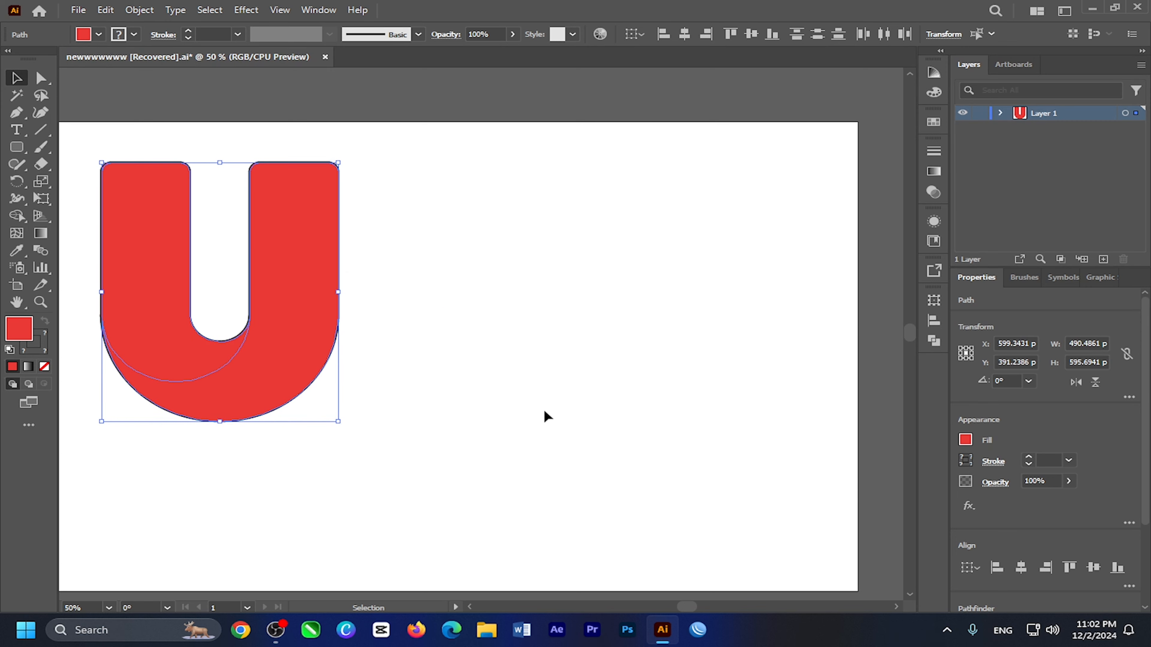
pyautogui.click(450, 431)
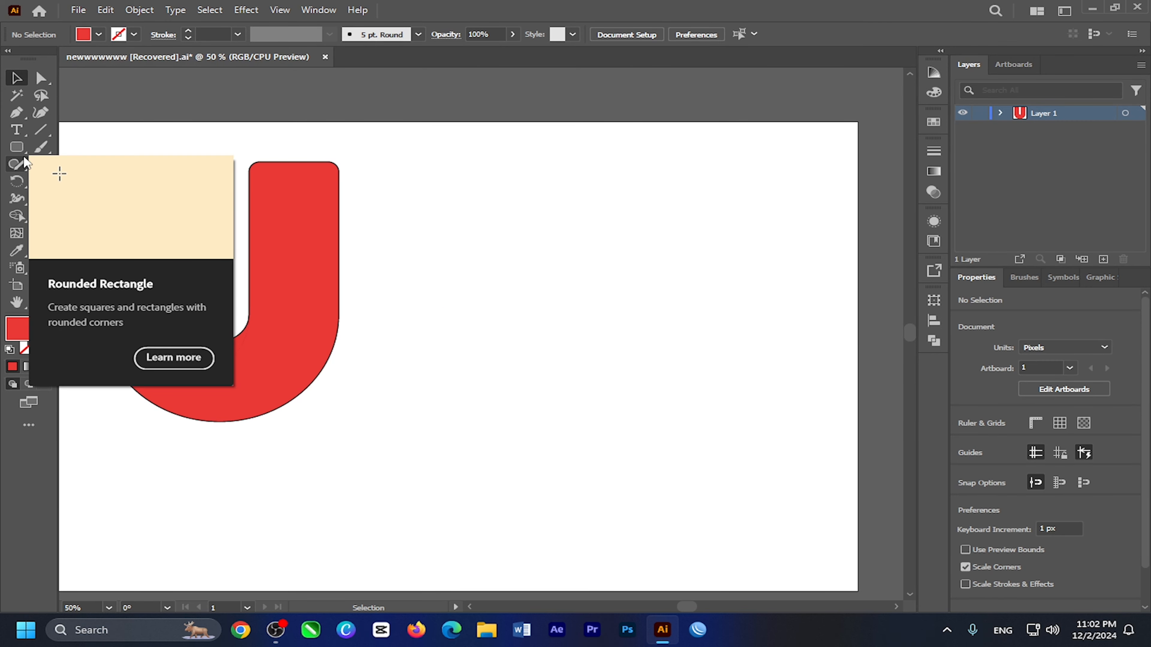
# Draw a circle about 698 px in diameter to the right of the U and set its fill to none.
pyautogui.moveTo(20, 152); pyautogui.dragTo(74, 181)
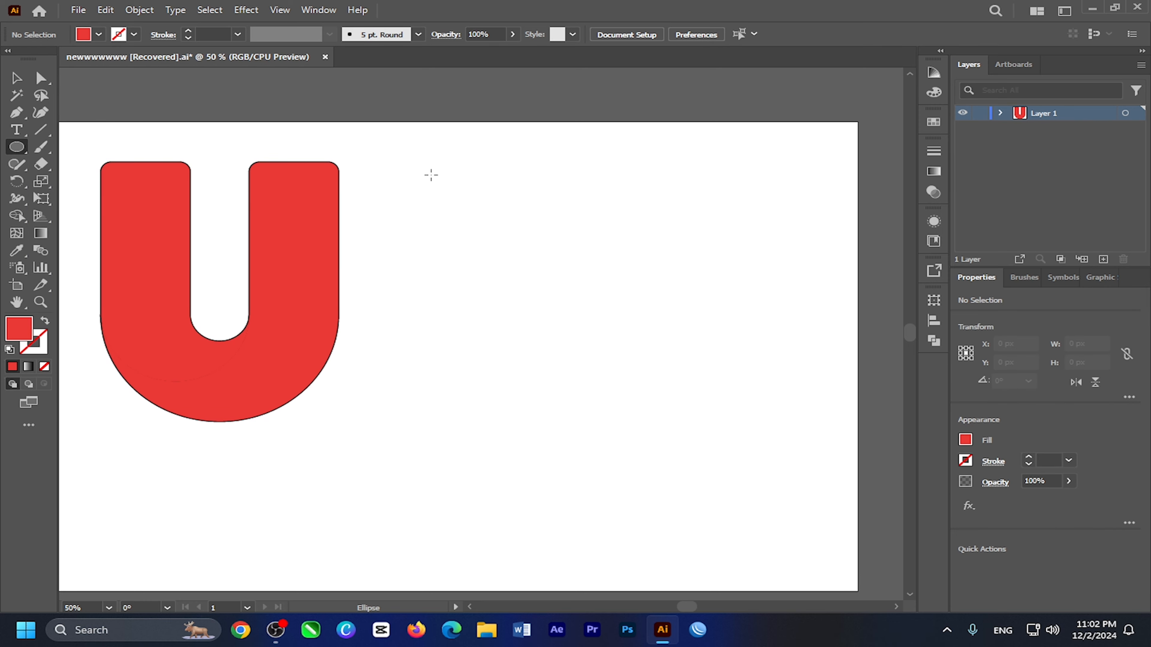
pyautogui.moveTo(431, 175); pyautogui.dragTo(767, 475)
pyautogui.click(98, 34)
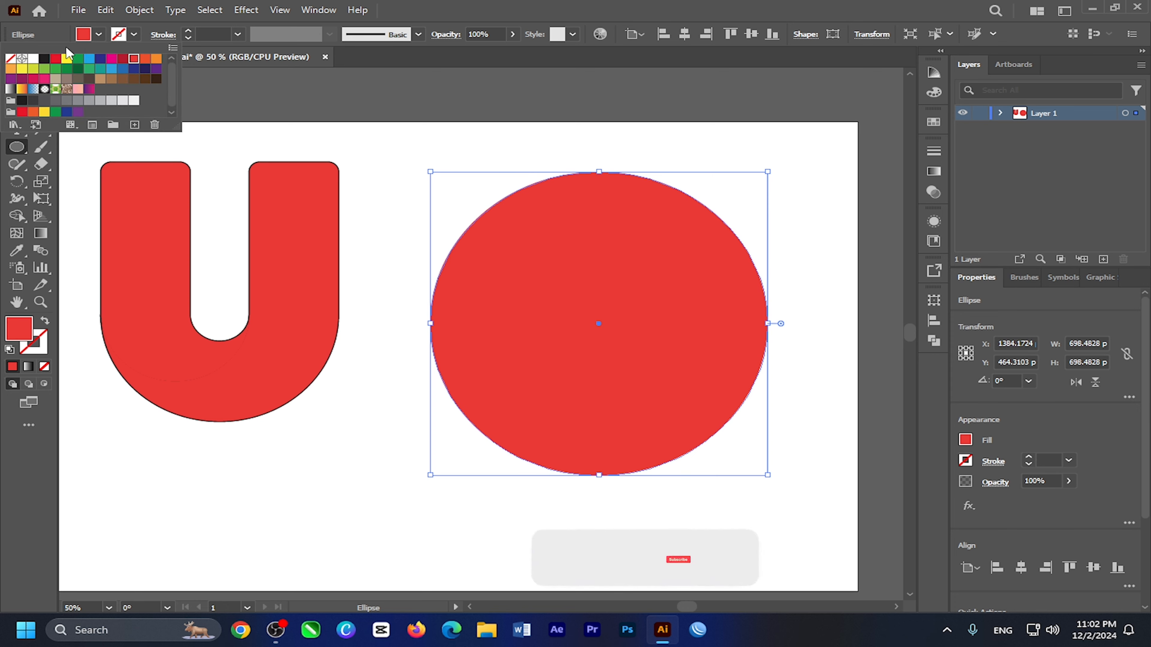
pyautogui.click(10, 59)
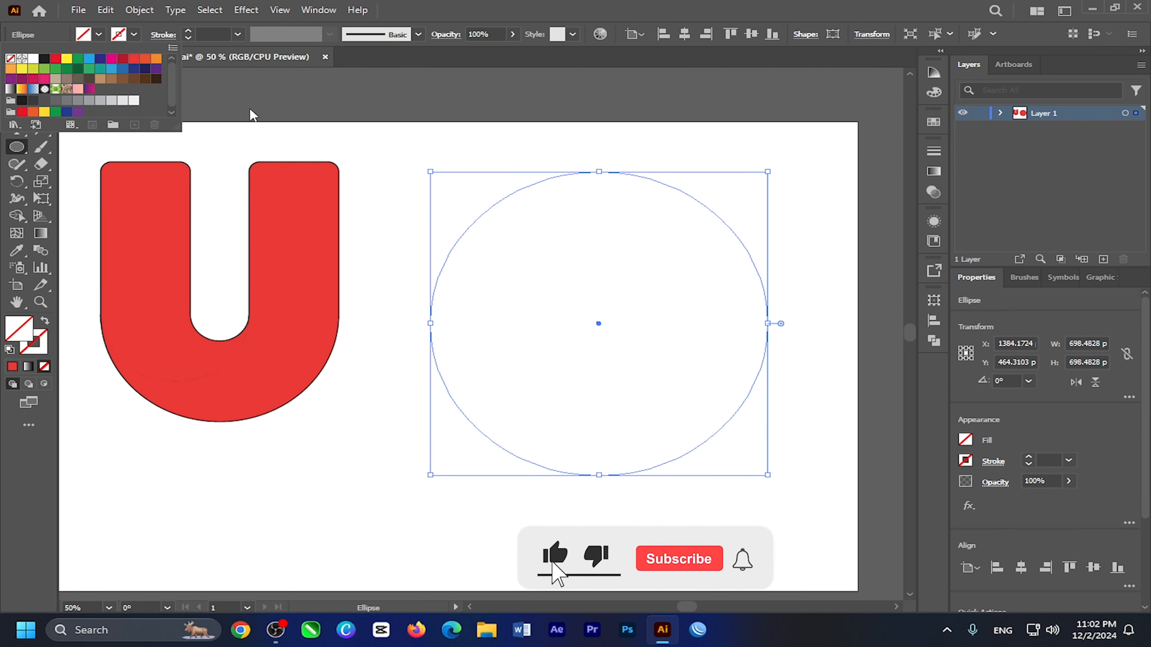
# Give the circle a 5 pt black stroke and deselect it.
pyautogui.click(209, 35)
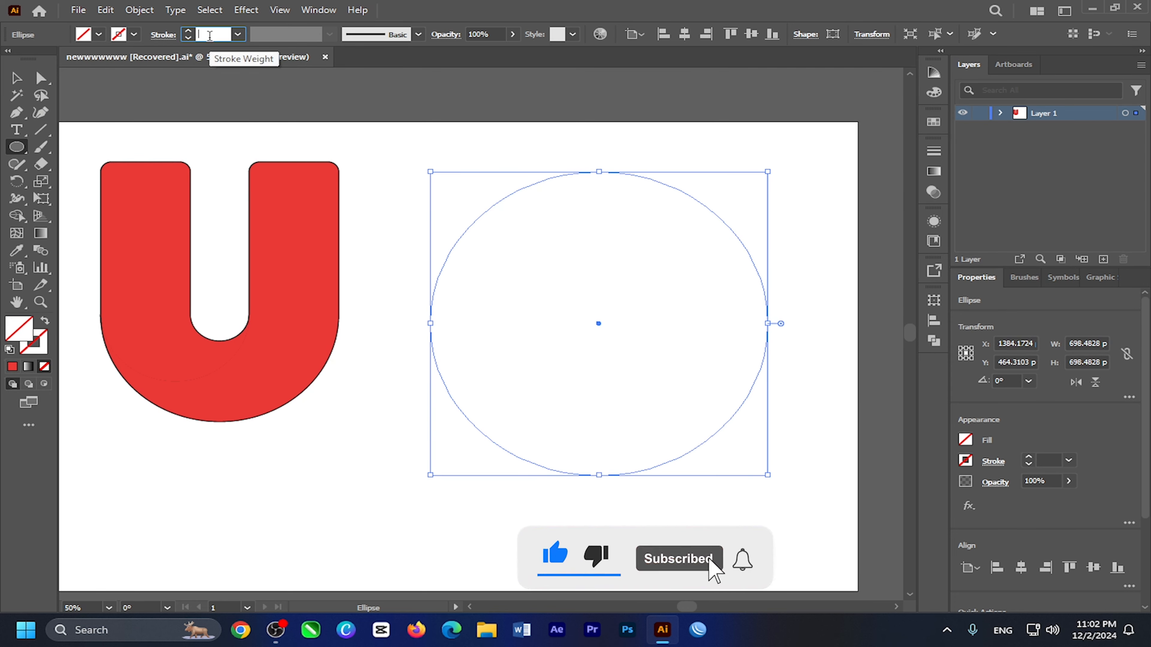
pyautogui.write('5')
pyautogui.press('Return')
pyautogui.click(417, 93)
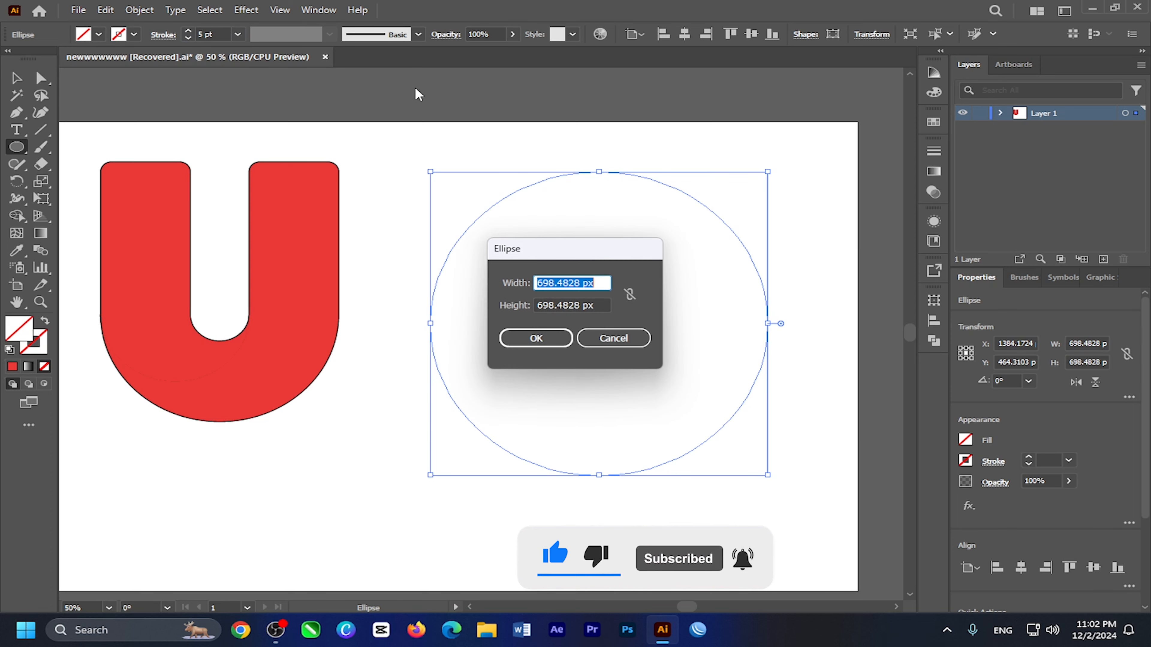
pyautogui.click(606, 330)
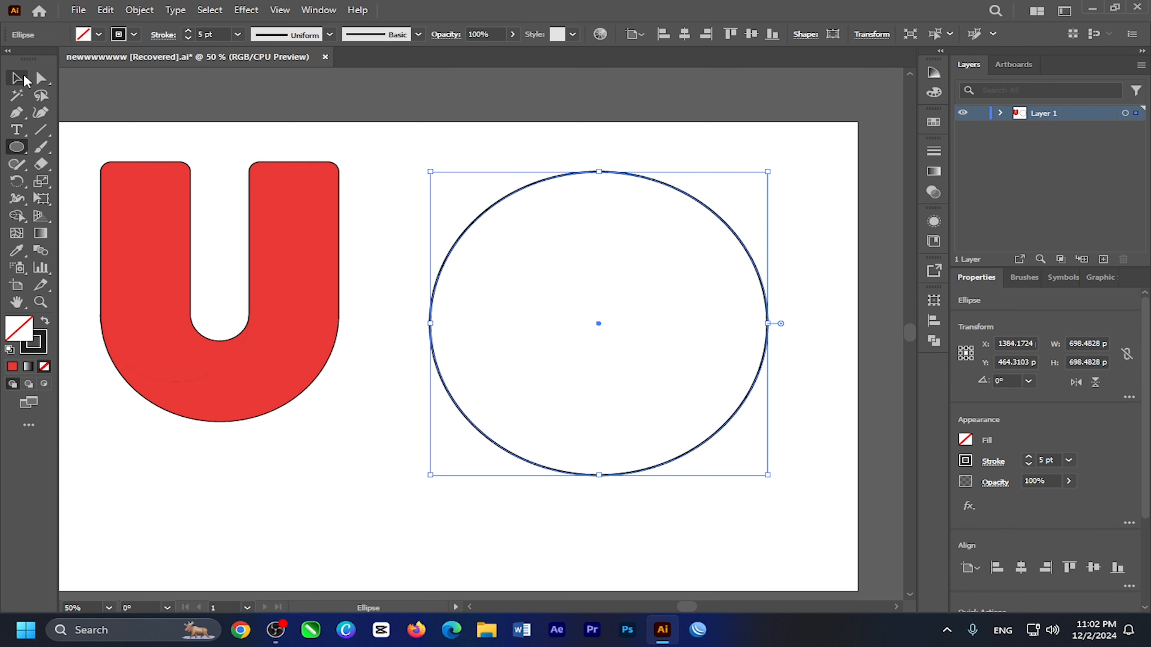
pyautogui.click(23, 79)
pyautogui.click(605, 311)
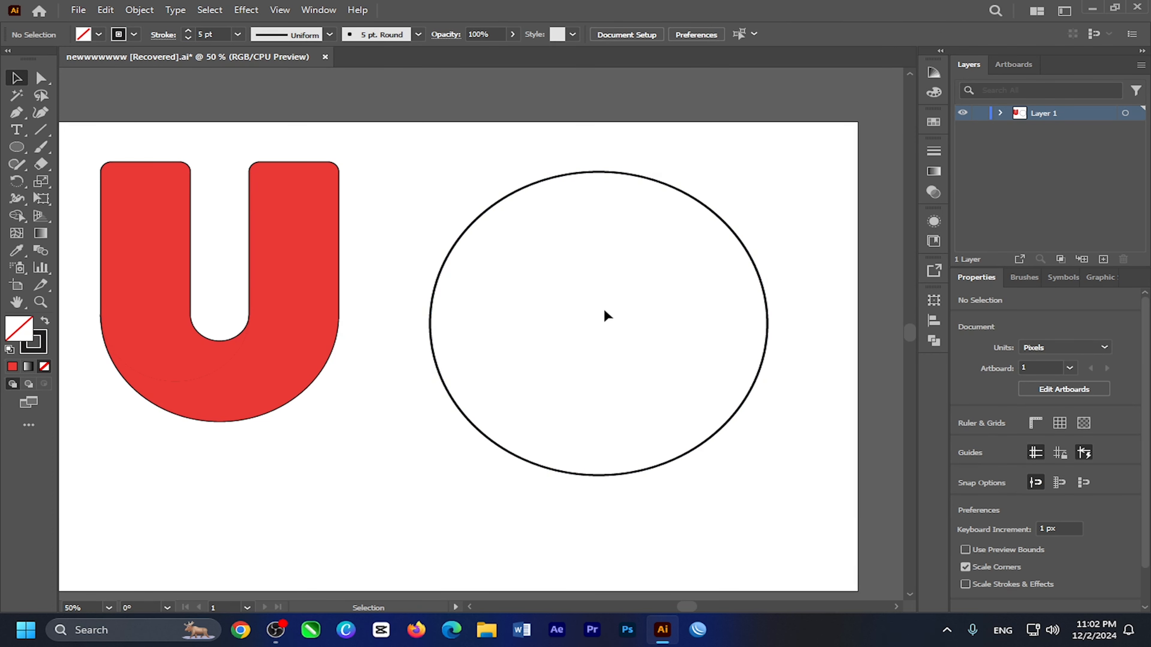
# Draw an upright rectangle about 152 × 401 px near the middle of the circle.
pyautogui.rightClick(15, 146)
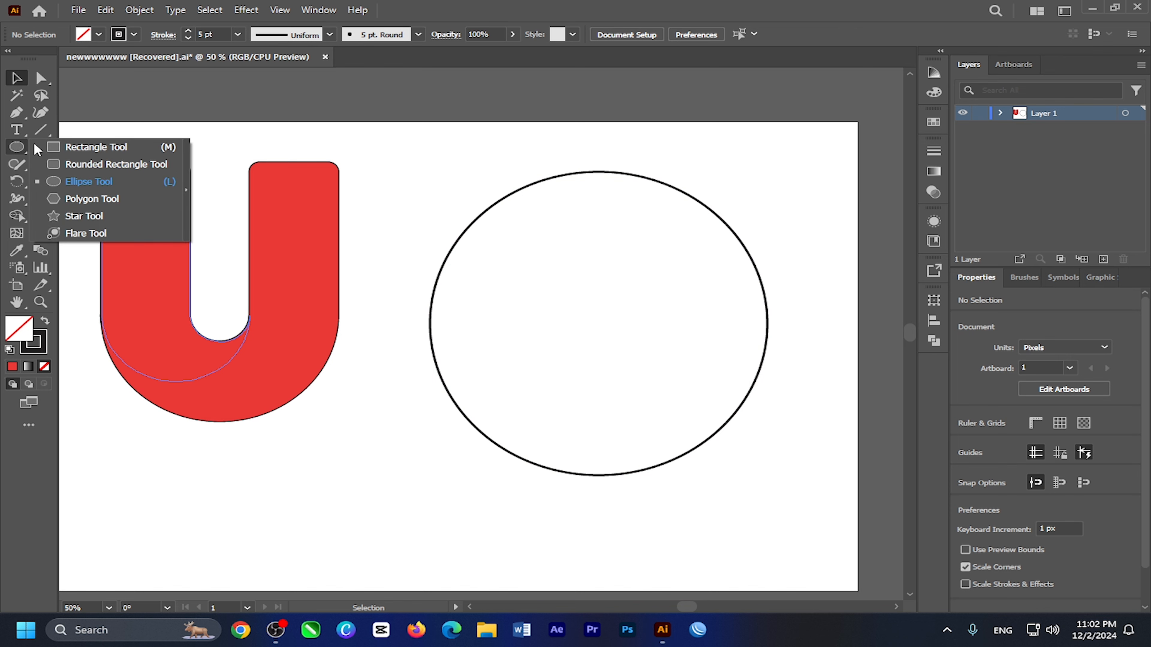
pyautogui.click(86, 148)
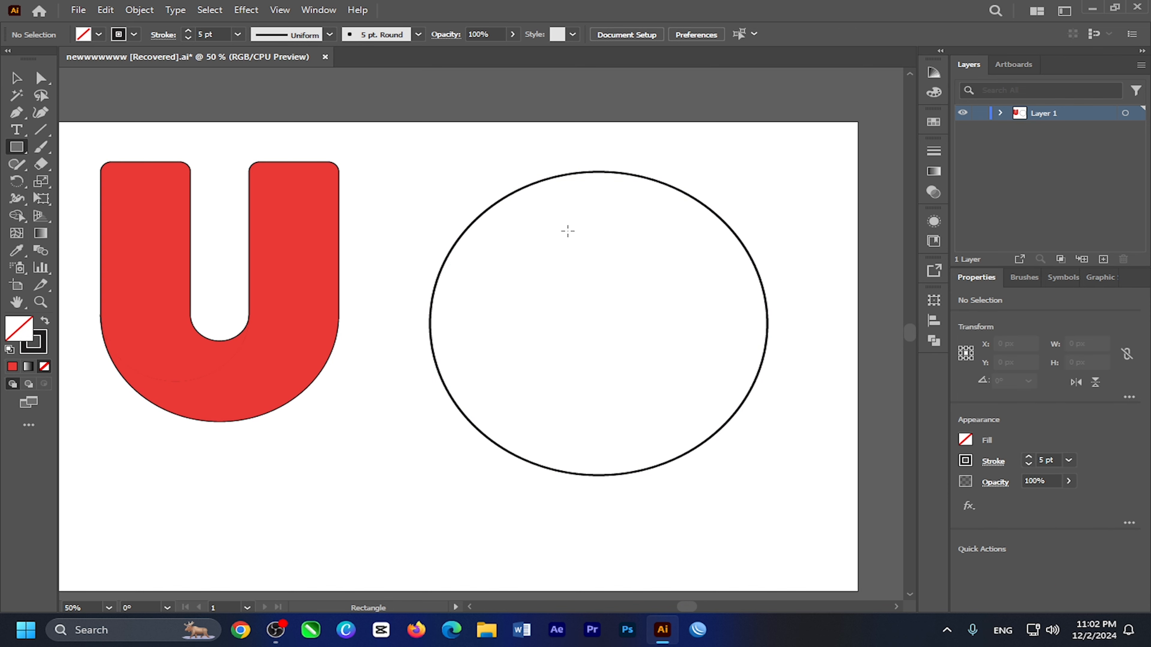
pyautogui.moveTo(567, 228); pyautogui.dragTo(641, 402)
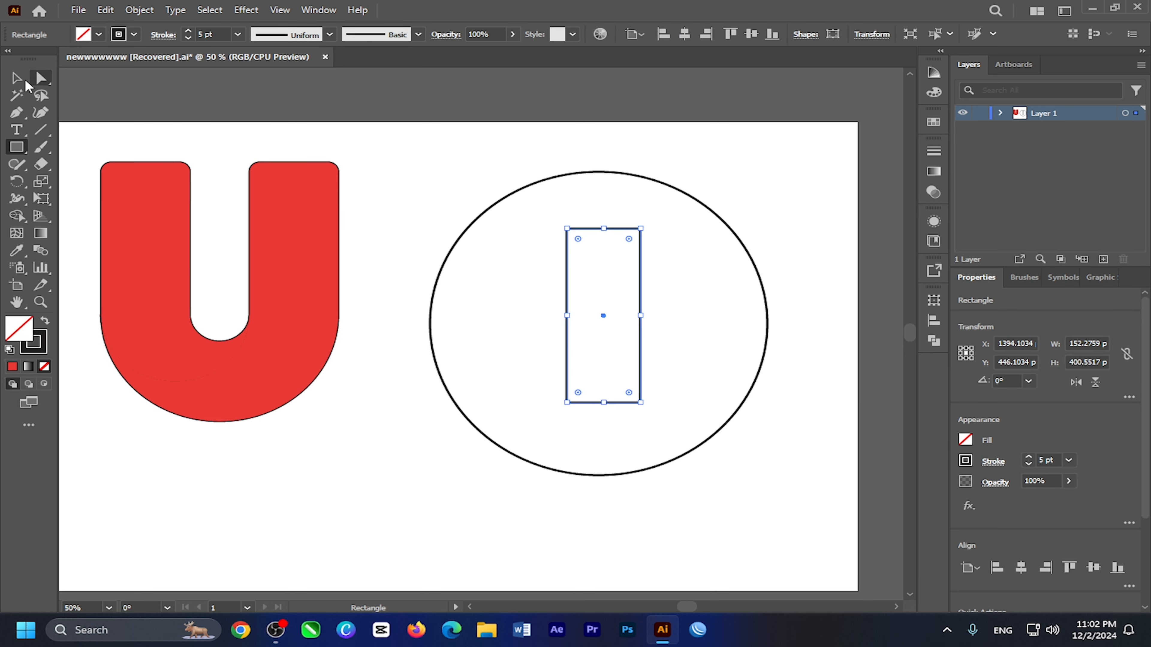
# Select the circle and rectangle and align their centers horizontally and vertically.
pyautogui.click(16, 78)
pyautogui.moveTo(463, 158); pyautogui.dragTo(653, 240)
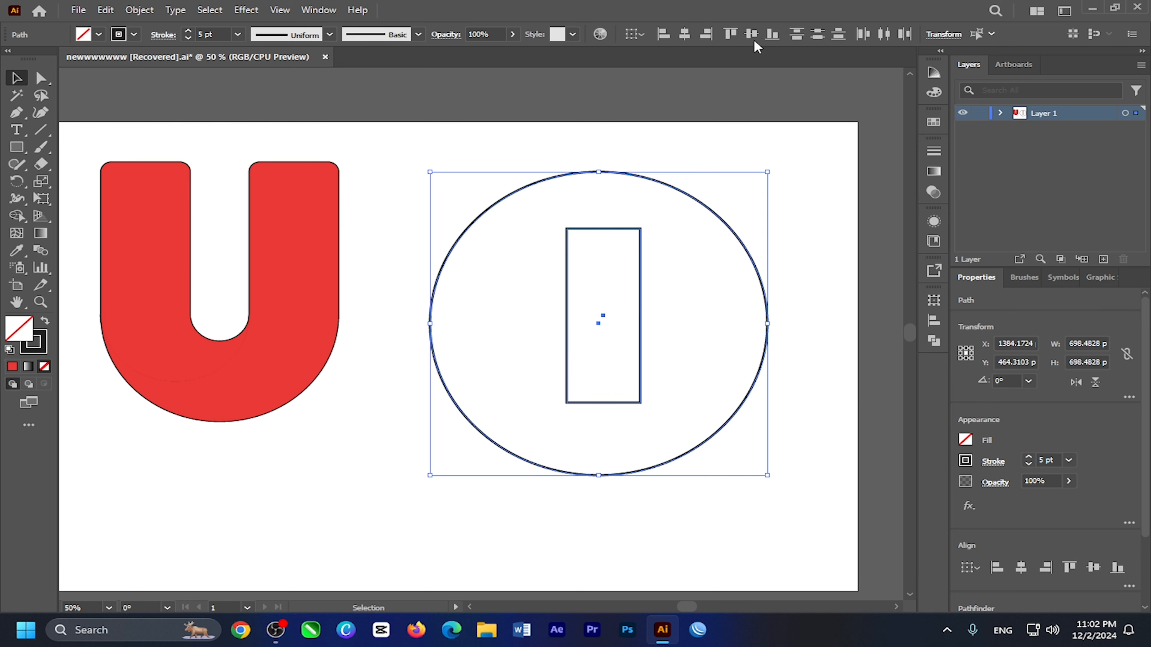
pyautogui.click(686, 35)
pyautogui.click(752, 36)
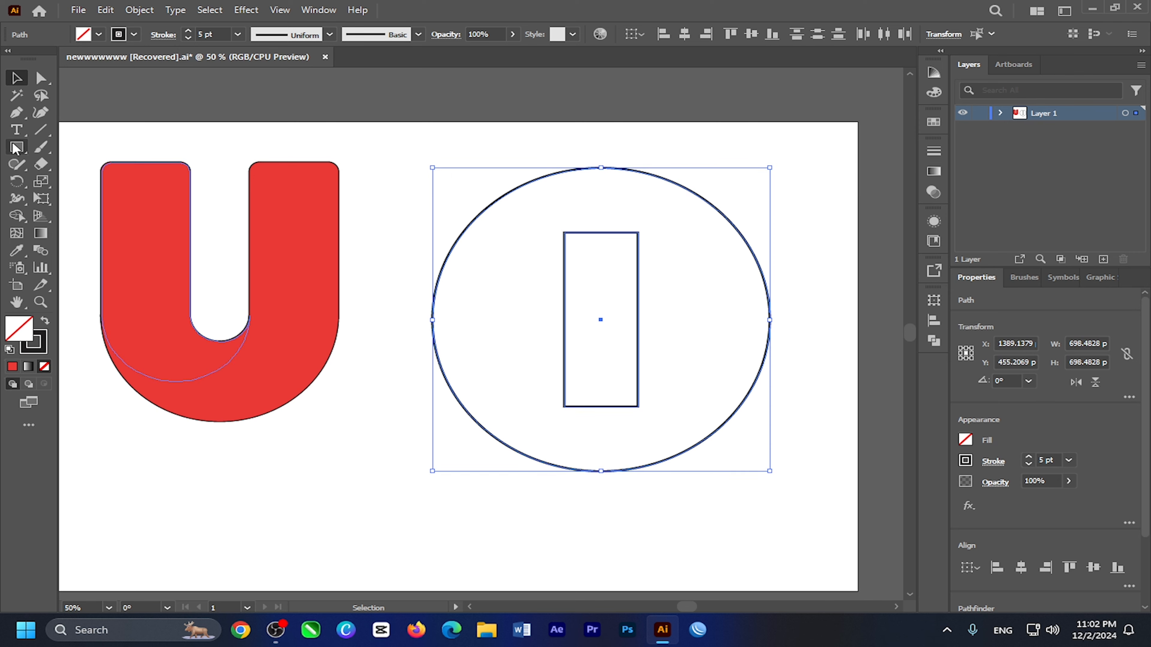
pyautogui.click(16, 154)
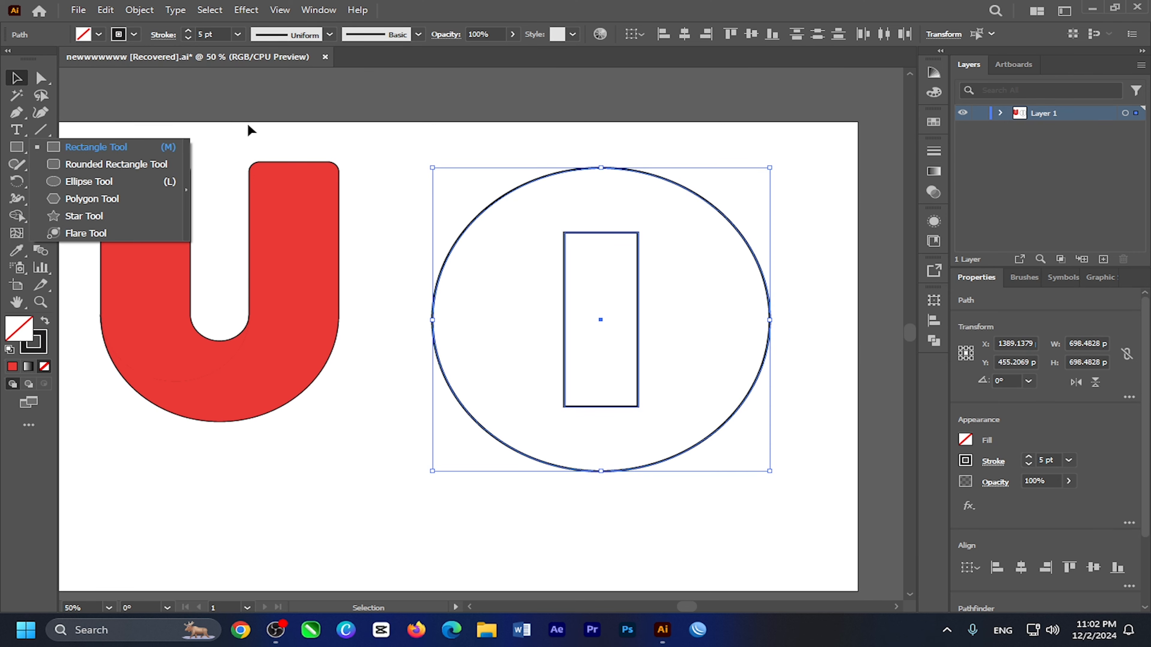
pyautogui.click(174, 122)
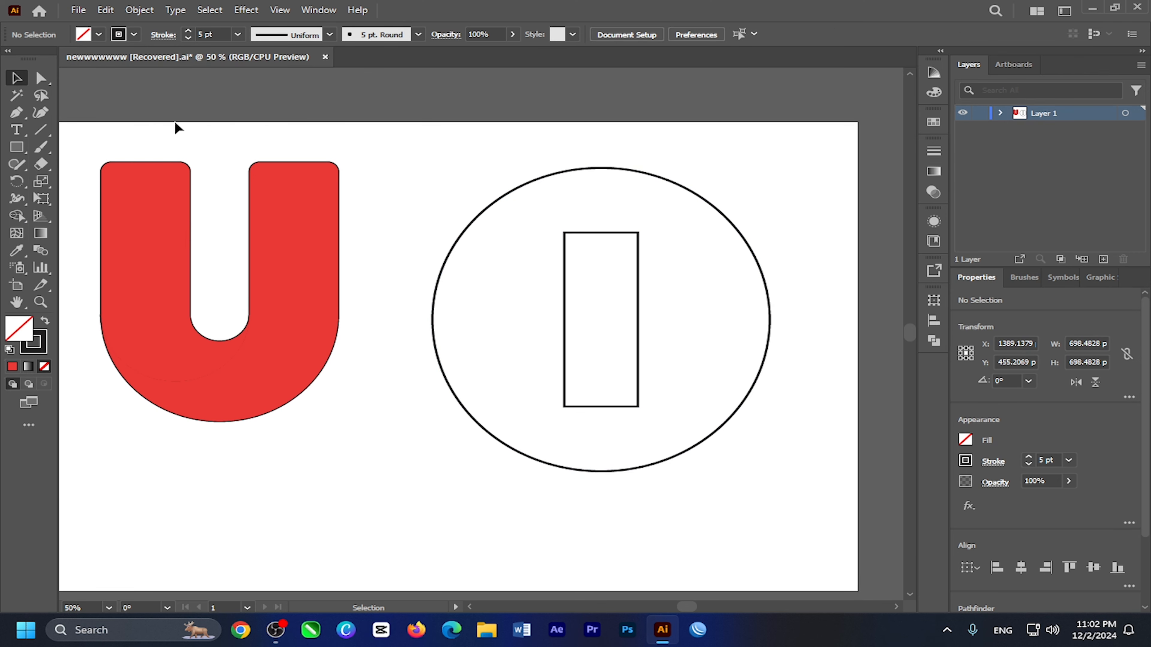
# Round only the rectangle's upper-left and lower-right corners to a radius of about 152 px.
pyautogui.click(41, 79)
pyautogui.click(45, 82)
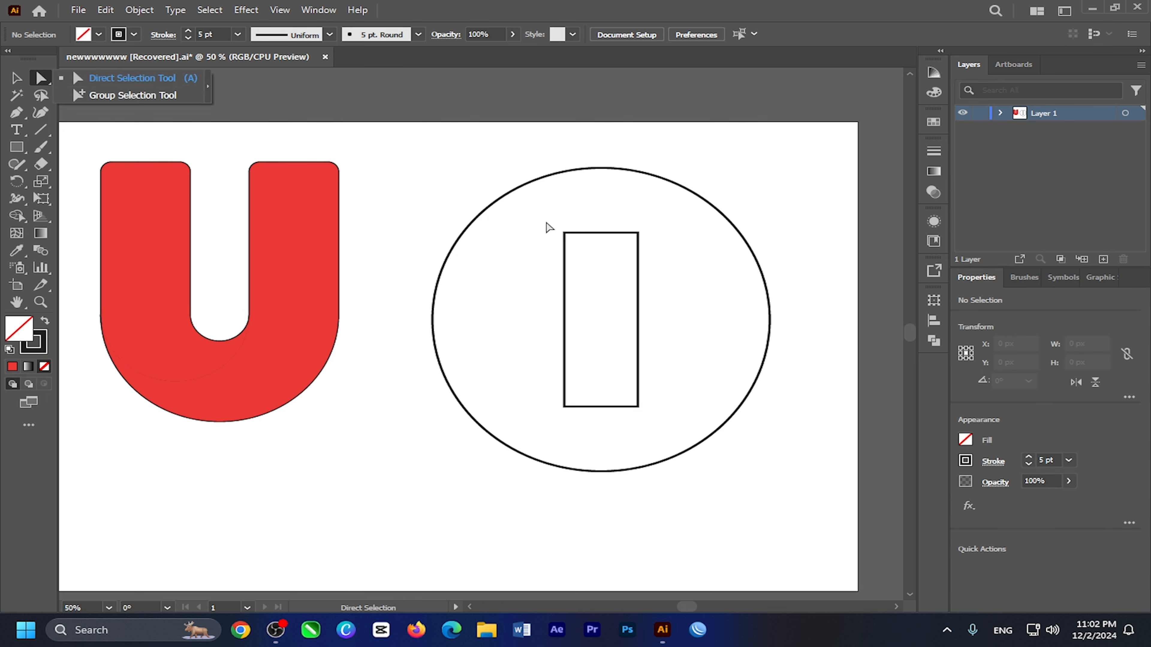
pyautogui.moveTo(546, 221); pyautogui.dragTo(658, 329)
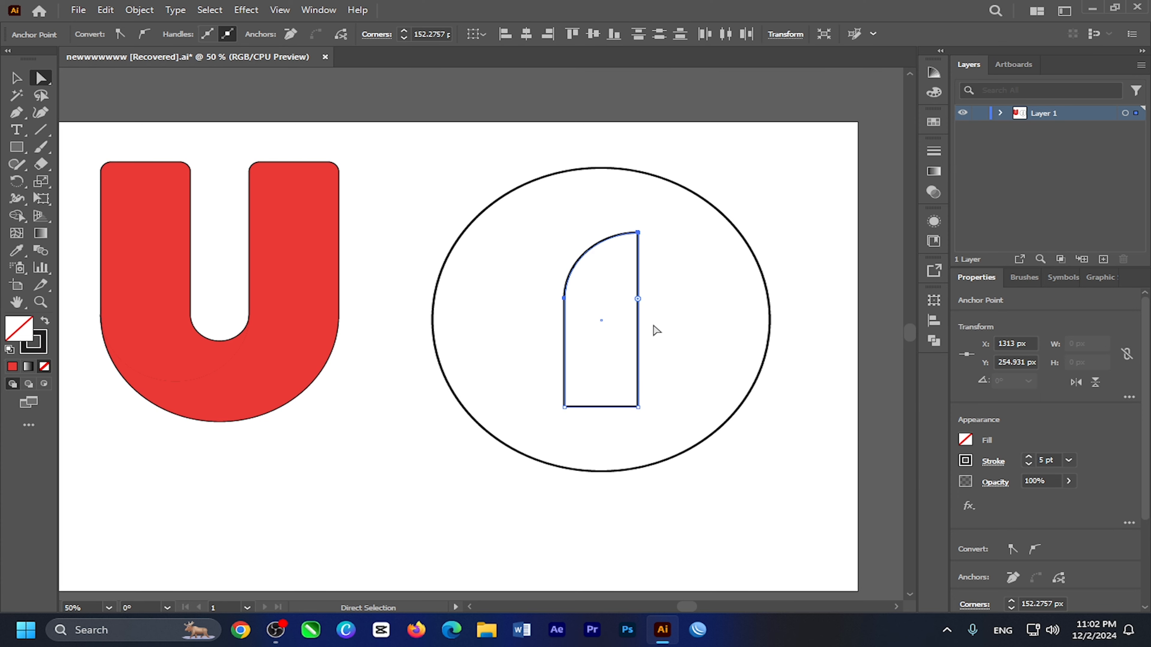
pyautogui.click(654, 416)
pyautogui.moveTo(651, 409); pyautogui.dragTo(559, 354)
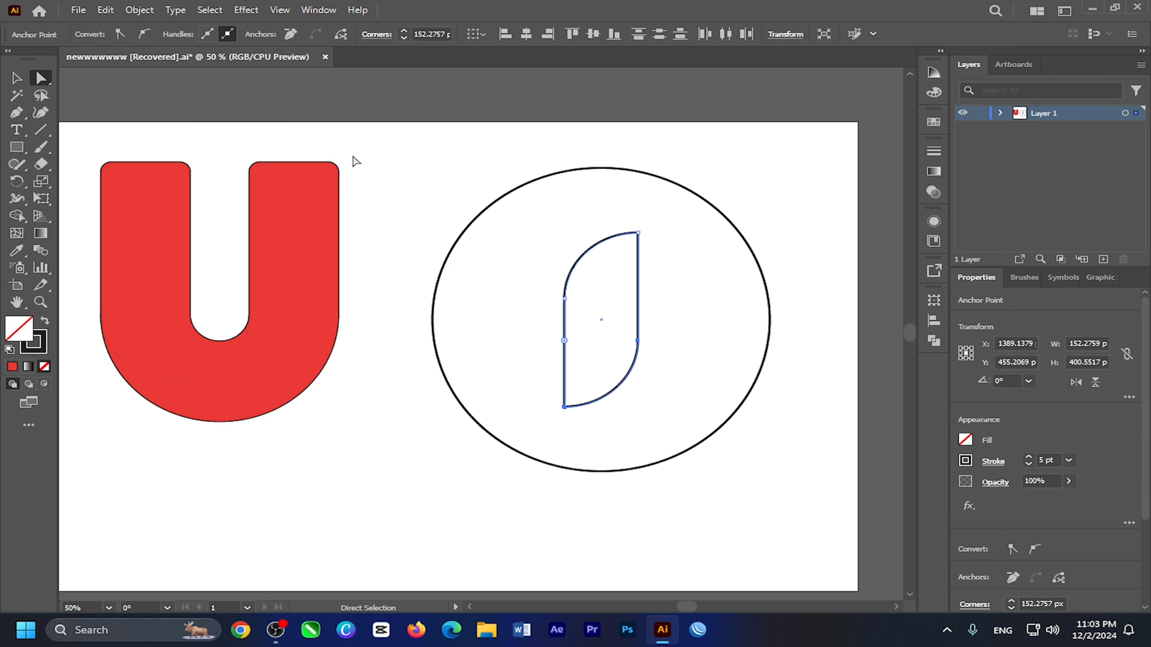
pyautogui.click(448, 176)
# Copy the large circle and paste the copy in front of it.
pyautogui.moveTo(426, 147); pyautogui.dragTo(779, 487)
pyautogui.click(16, 78)
pyautogui.click(471, 223)
pyautogui.click(104, 10)
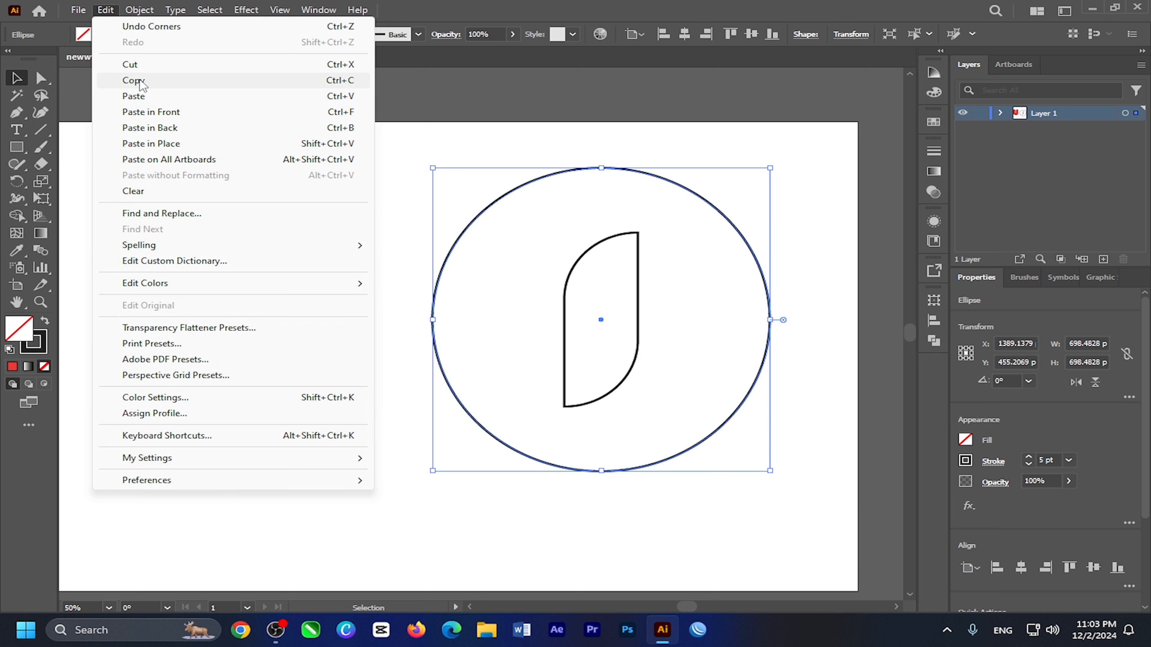
pyautogui.click(133, 80)
pyautogui.click(104, 10)
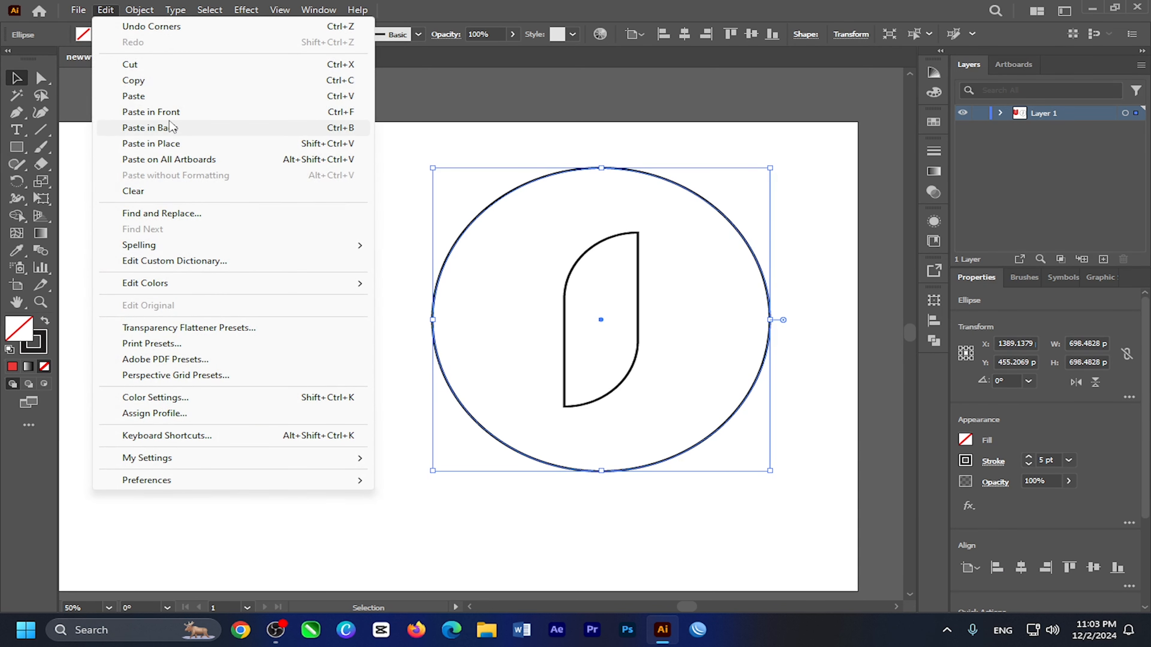
pyautogui.click(171, 117)
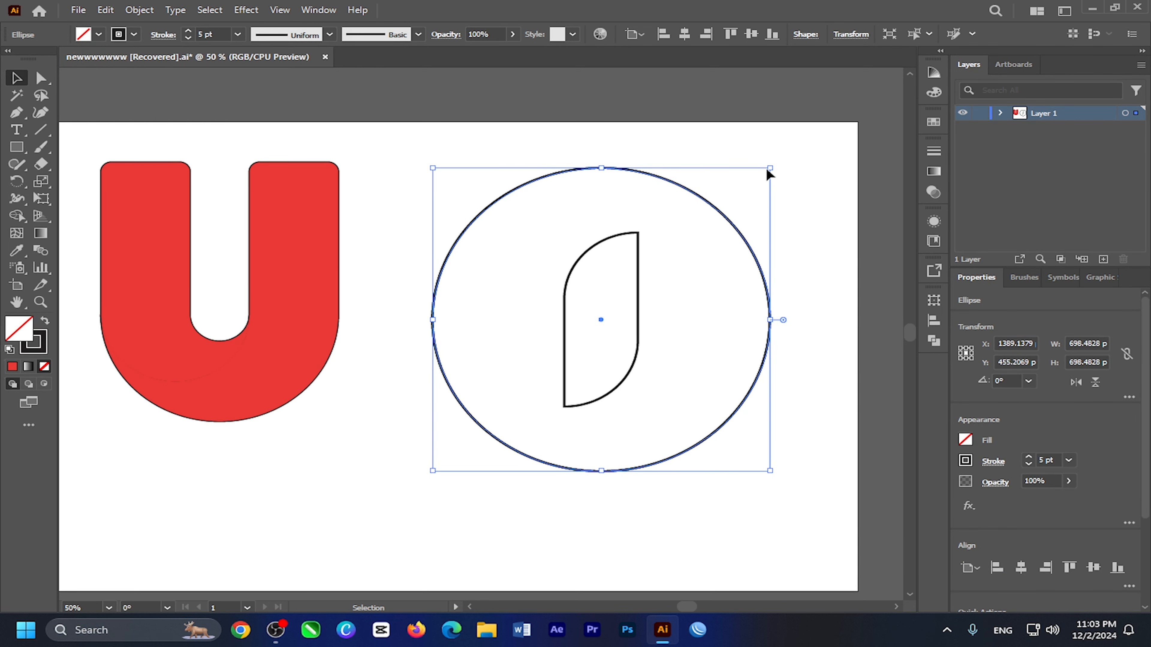
# Scale the circle copy to about 440 px touching the large circle's left edge, and duplicate it horizontally to touch the right edge.
pyautogui.moveTo(771, 168); pyautogui.dragTo(638, 285)
pyautogui.moveTo(532, 375); pyautogui.dragTo(536, 324)
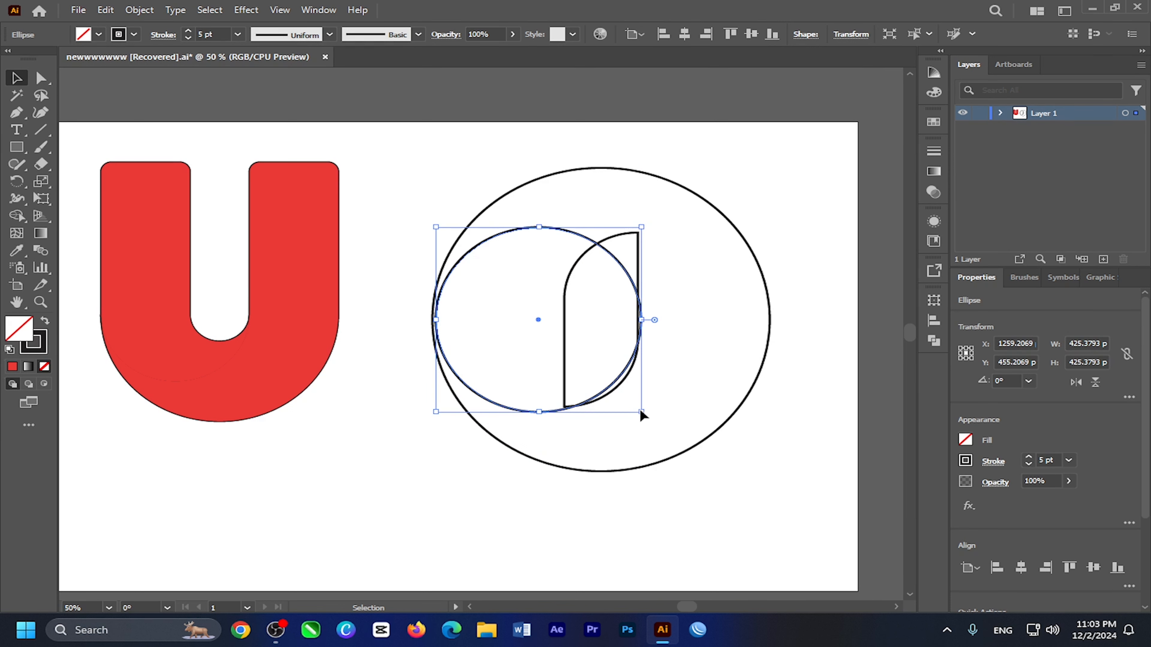
pyautogui.moveTo(641, 410); pyautogui.dragTo(648, 417)
pyautogui.click(540, 422)
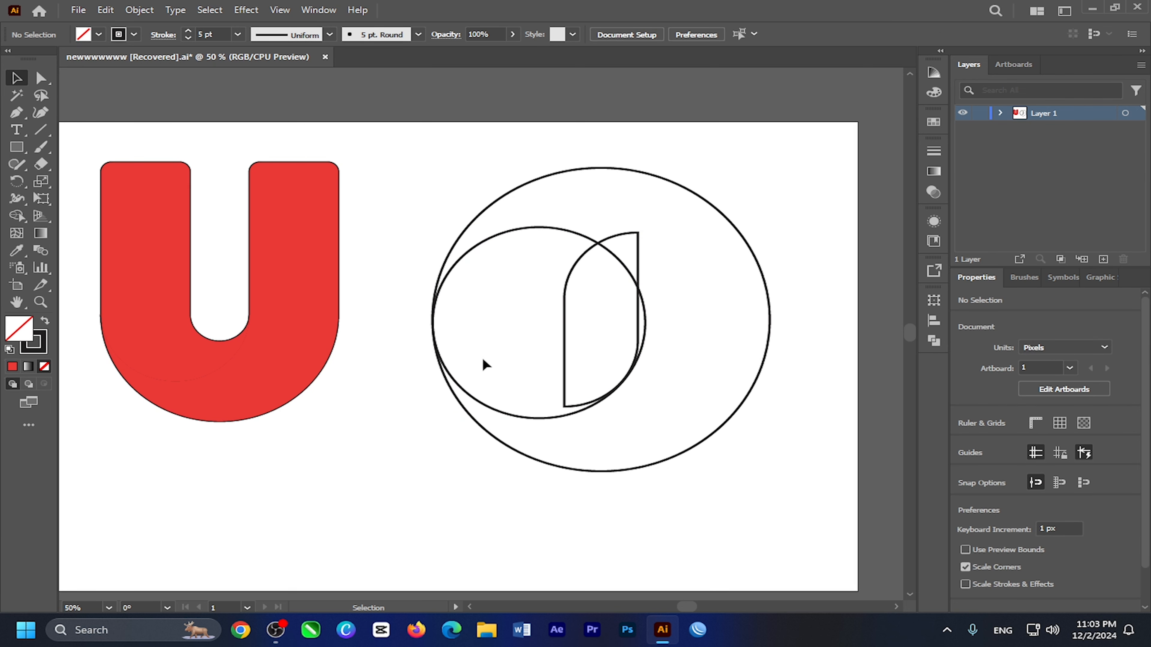
pyautogui.click(491, 239)
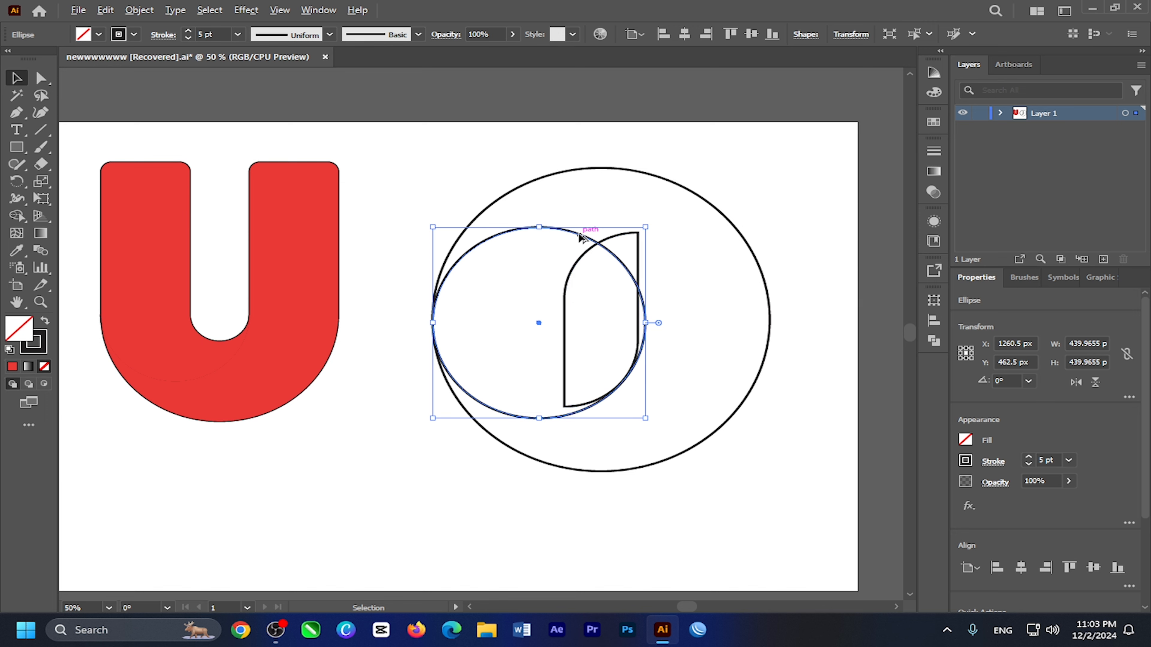
pyautogui.moveTo(580, 237); pyautogui.dragTo(705, 237)
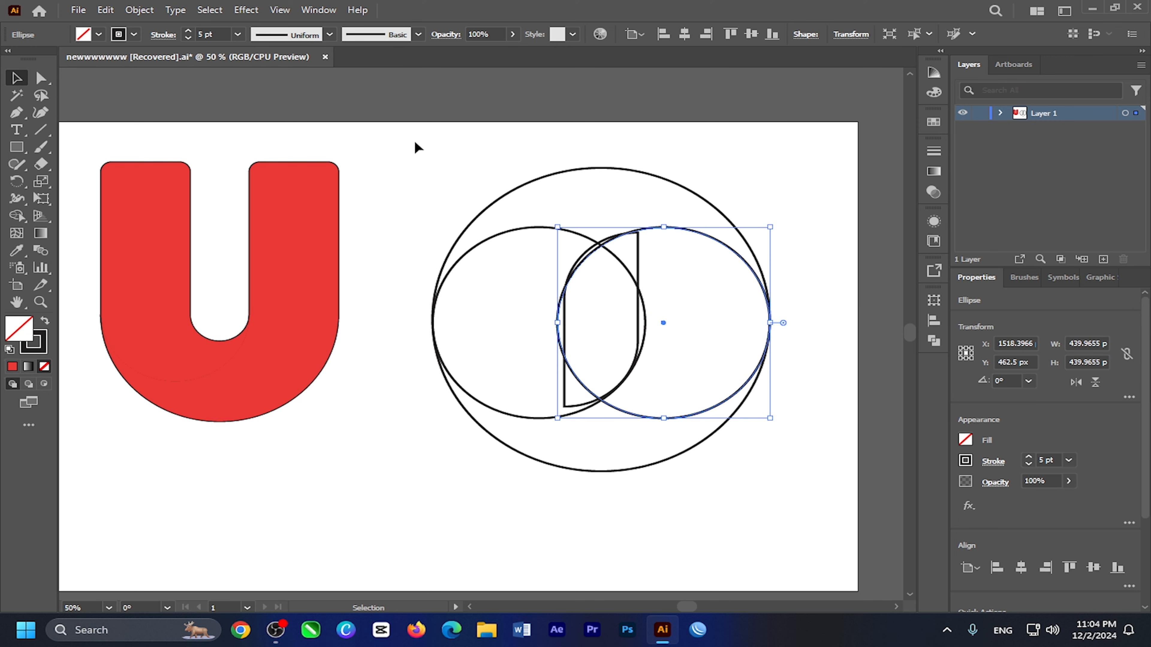
# Select all the O shapes and merge their regions with Shape Builder into two interlocking halves around the rounded inner shape.
pyautogui.moveTo(417, 131); pyautogui.dragTo(775, 478)
pyautogui.hotkey('shift', 'm')
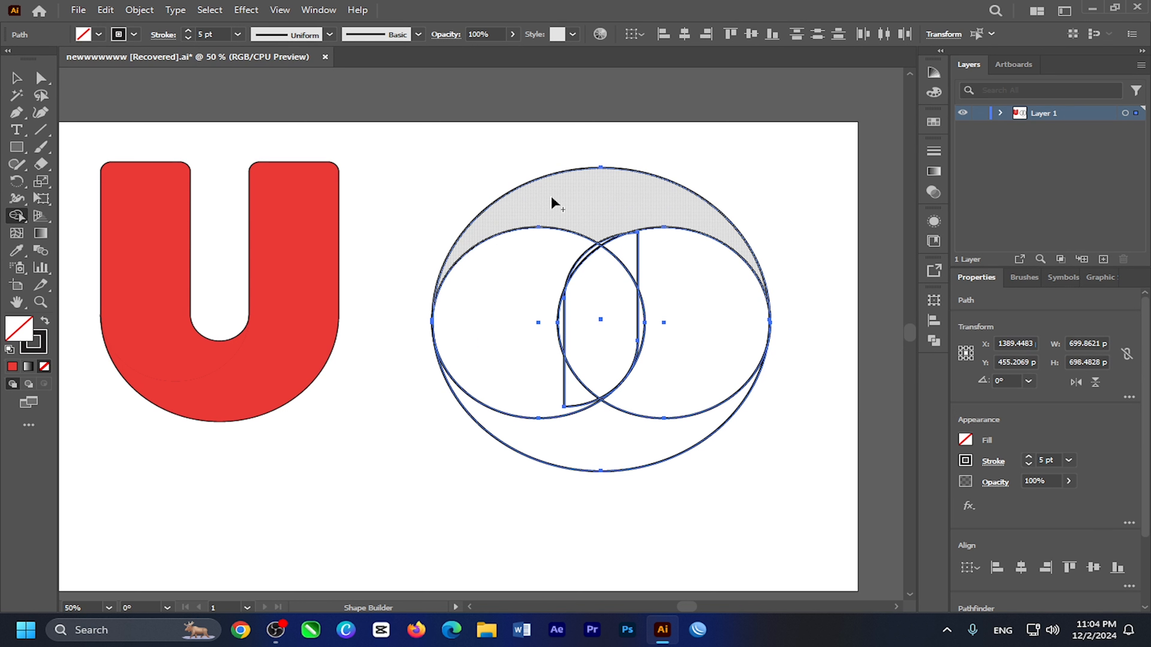
pyautogui.moveTo(550, 197)
pyautogui.mouseDown()
pyautogui.moveTo(517, 248)
pyautogui.moveTo(517, 313)
pyautogui.mouseUp()
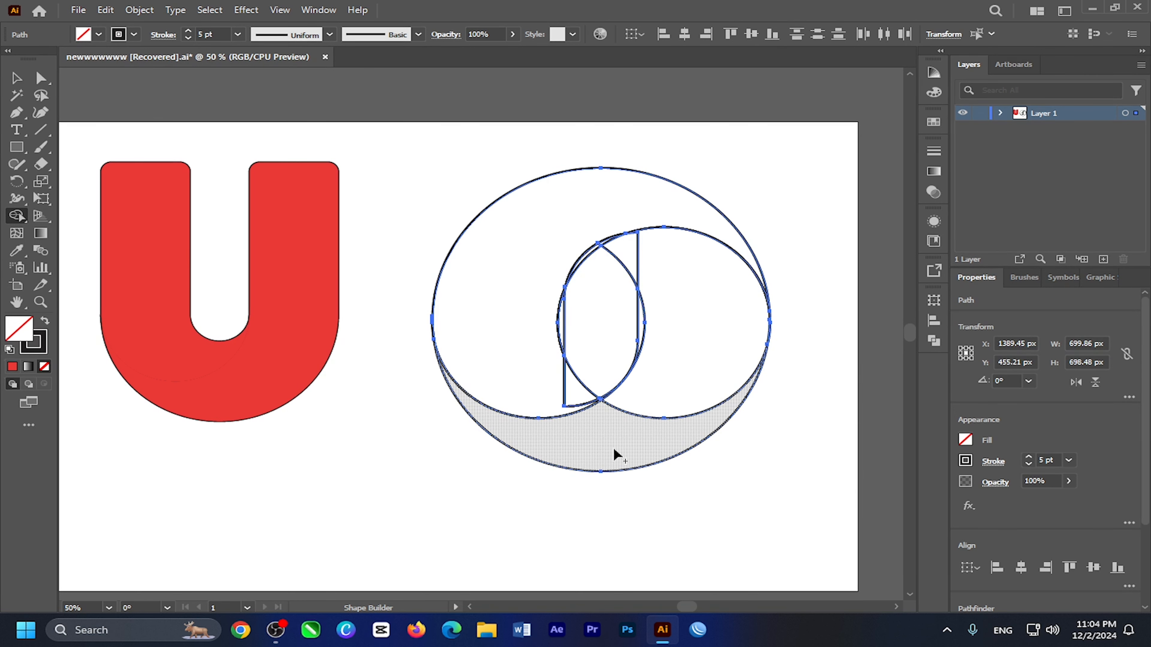
pyautogui.moveTo(615, 445)
pyautogui.mouseDown()
pyautogui.moveTo(630, 442)
pyautogui.moveTo(677, 349)
pyautogui.moveTo(655, 321)
pyautogui.moveTo(641, 322)
pyautogui.moveTo(632, 354)
pyautogui.mouseUp()
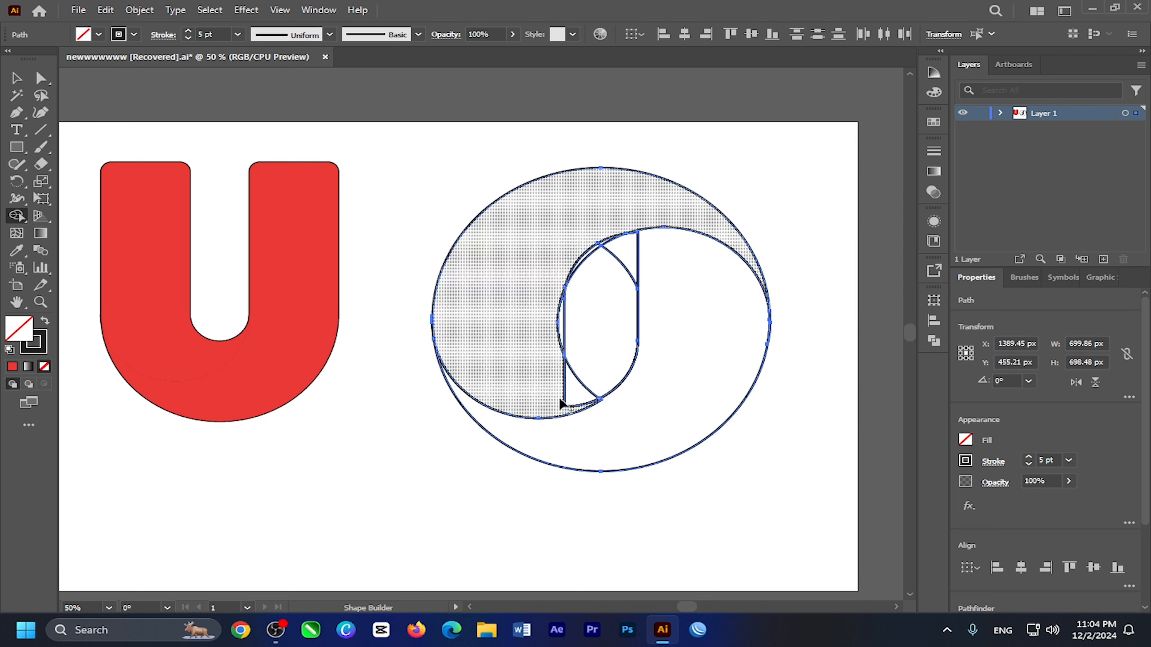
pyautogui.moveTo(551, 346); pyautogui.dragTo(550, 309)
pyautogui.moveTo(623, 250)
pyautogui.mouseDown()
pyautogui.moveTo(591, 257)
pyautogui.moveTo(603, 258)
pyautogui.moveTo(605, 240)
pyautogui.mouseUp()
pyautogui.moveTo(604, 299); pyautogui.dragTo(586, 399)
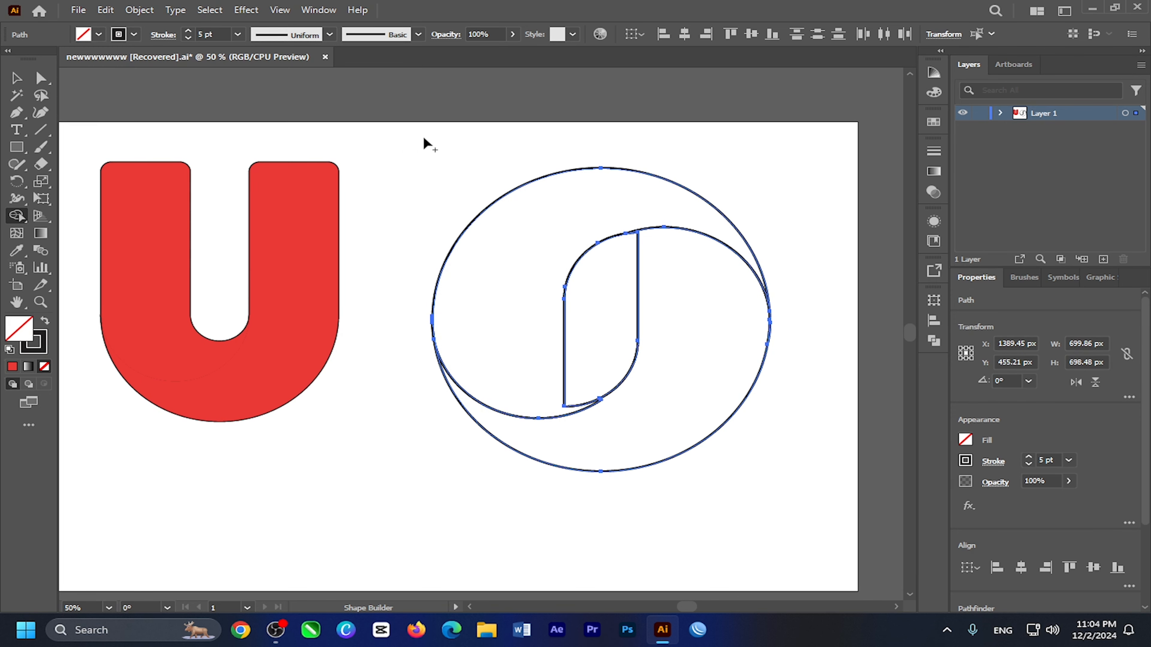
# Set the fill to the orange-red swatch and apply it to both interlocking halves of the O with Shape Builder.
pyautogui.click(17, 81)
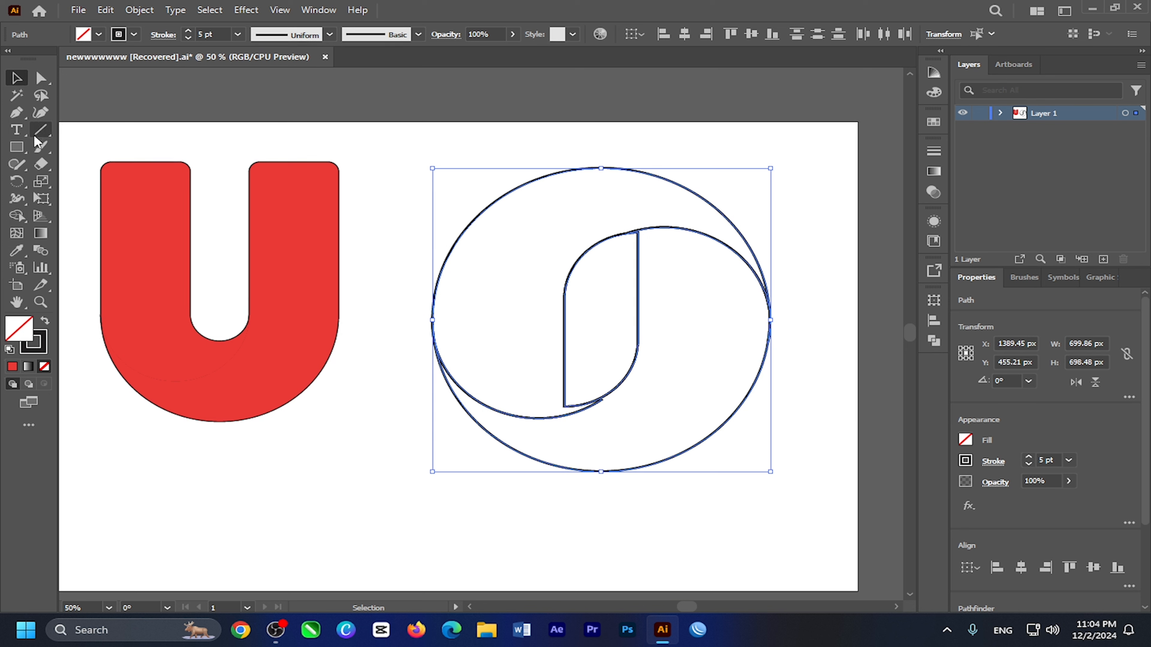
pyautogui.click(18, 218)
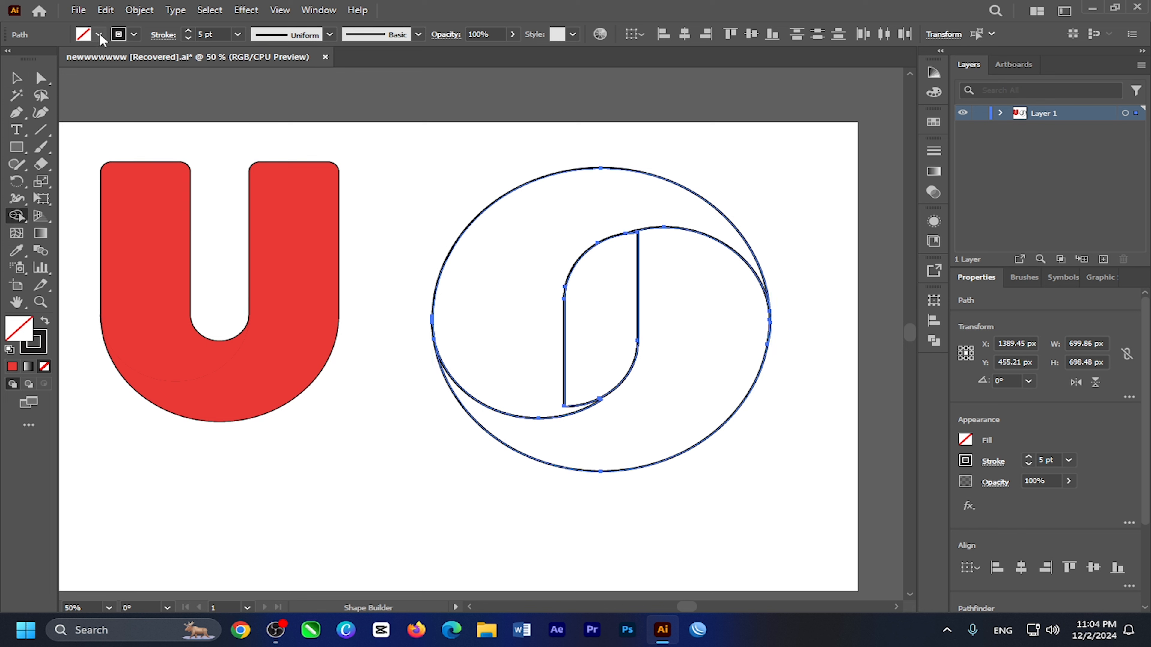
pyautogui.click(83, 34)
pyautogui.click(145, 58)
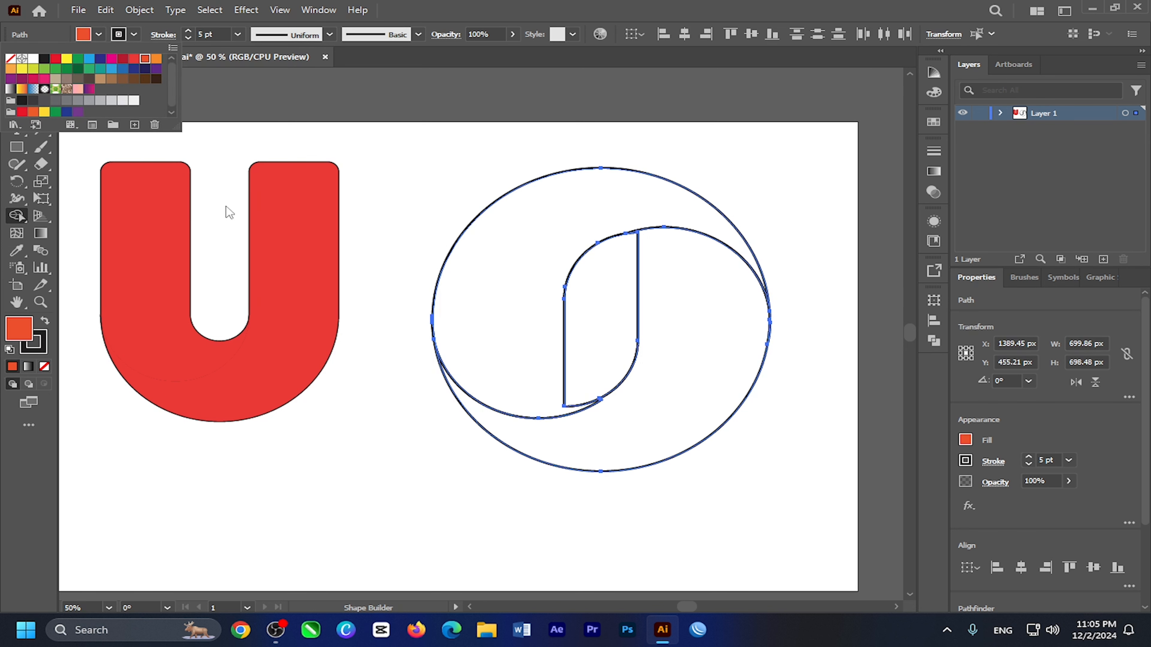
pyautogui.click(21, 218)
pyautogui.click(534, 274)
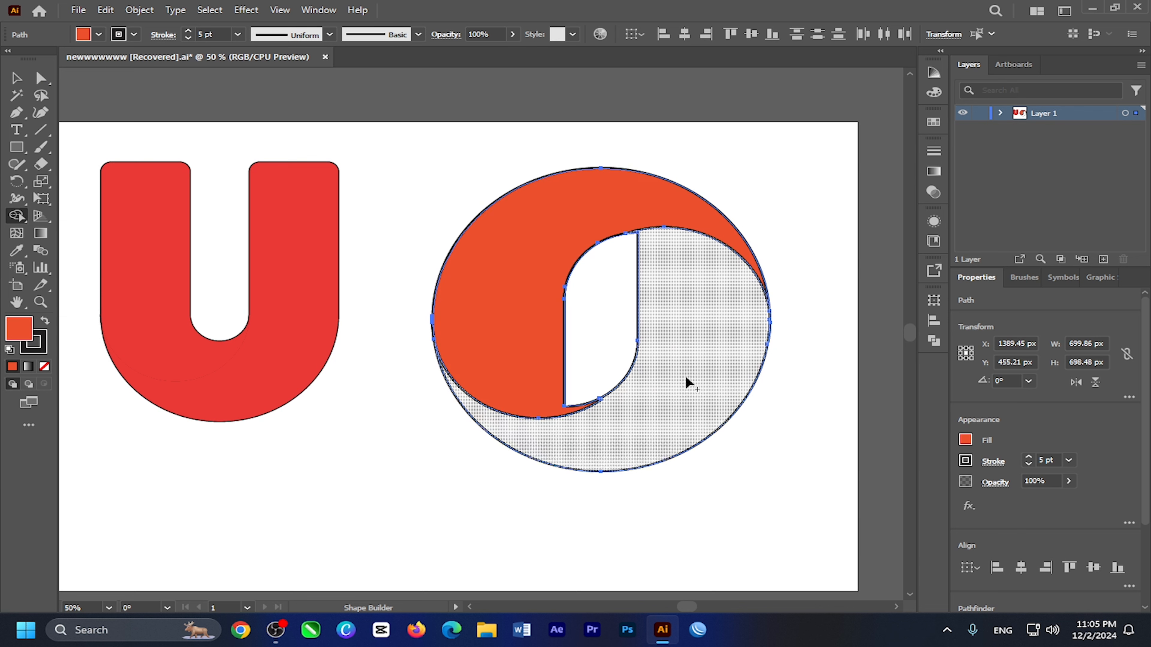
pyautogui.click(711, 382)
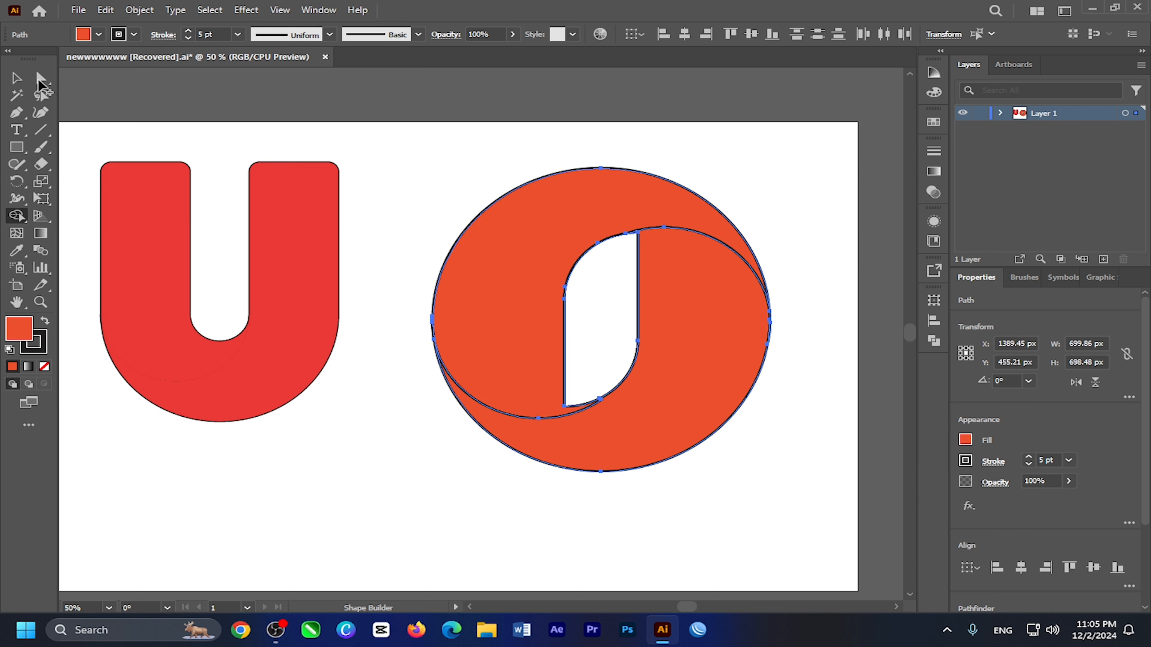
# Cut only the two orange-red halves to the clipboard, and delete the leftover inner outline and small stray paths.
pyautogui.click(17, 78)
pyautogui.click(507, 224)
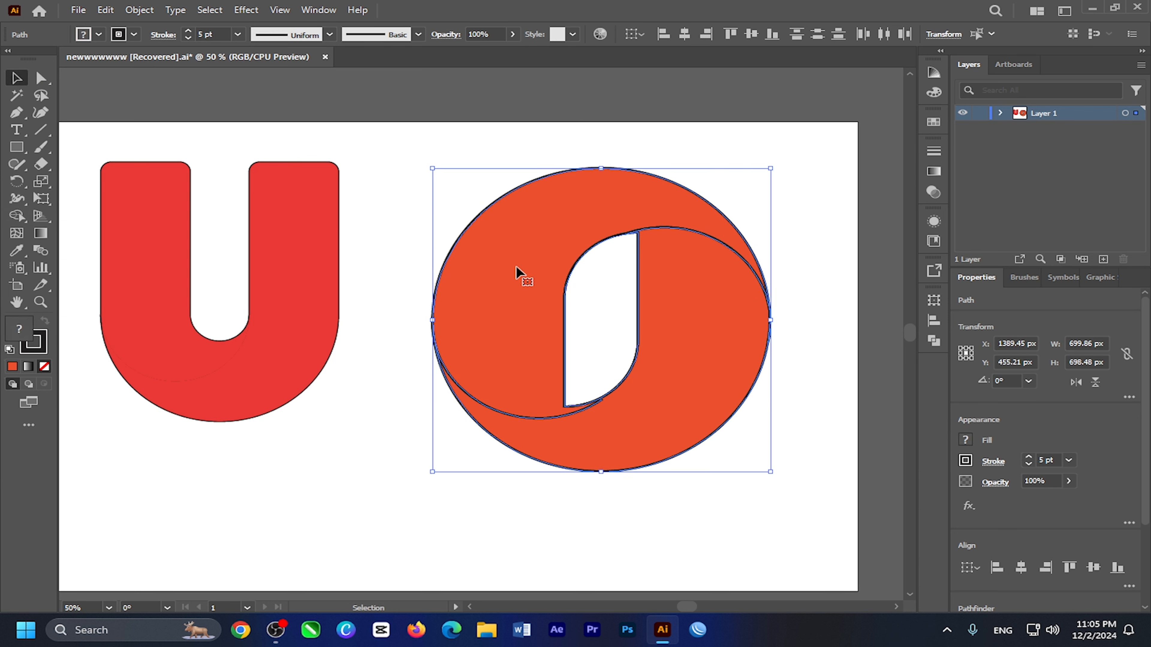
pyautogui.keyDown('shift'); pyautogui.click(519, 272); pyautogui.keyUp('shift')
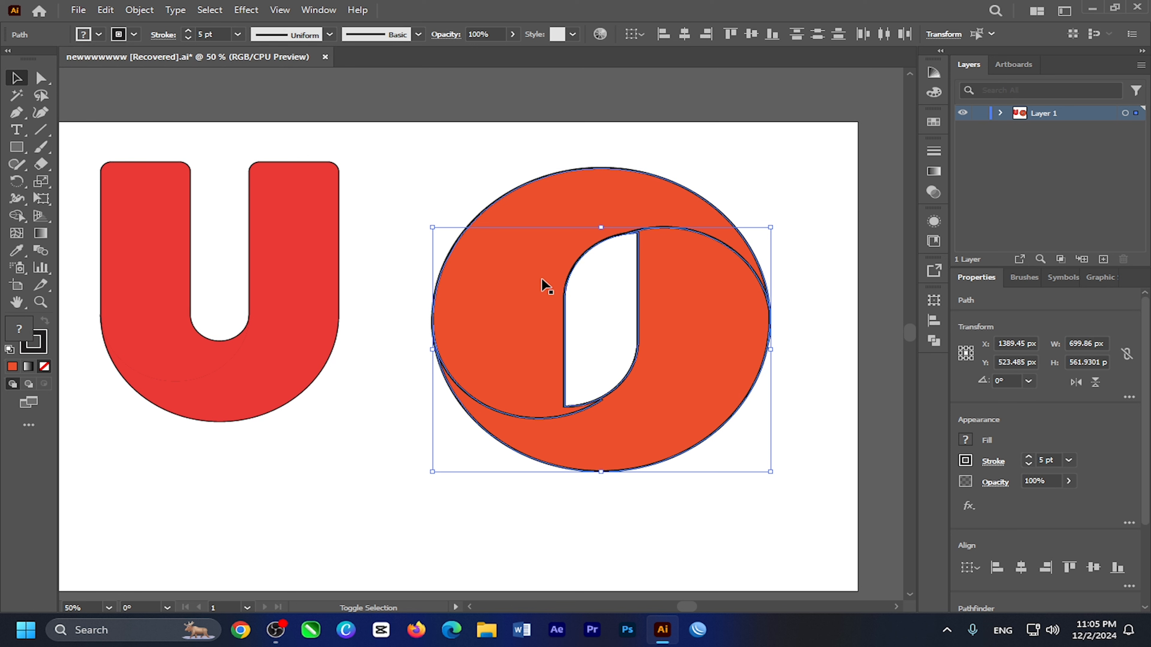
pyautogui.keyDown('shift'); pyautogui.click(609, 213); pyautogui.keyUp('shift')
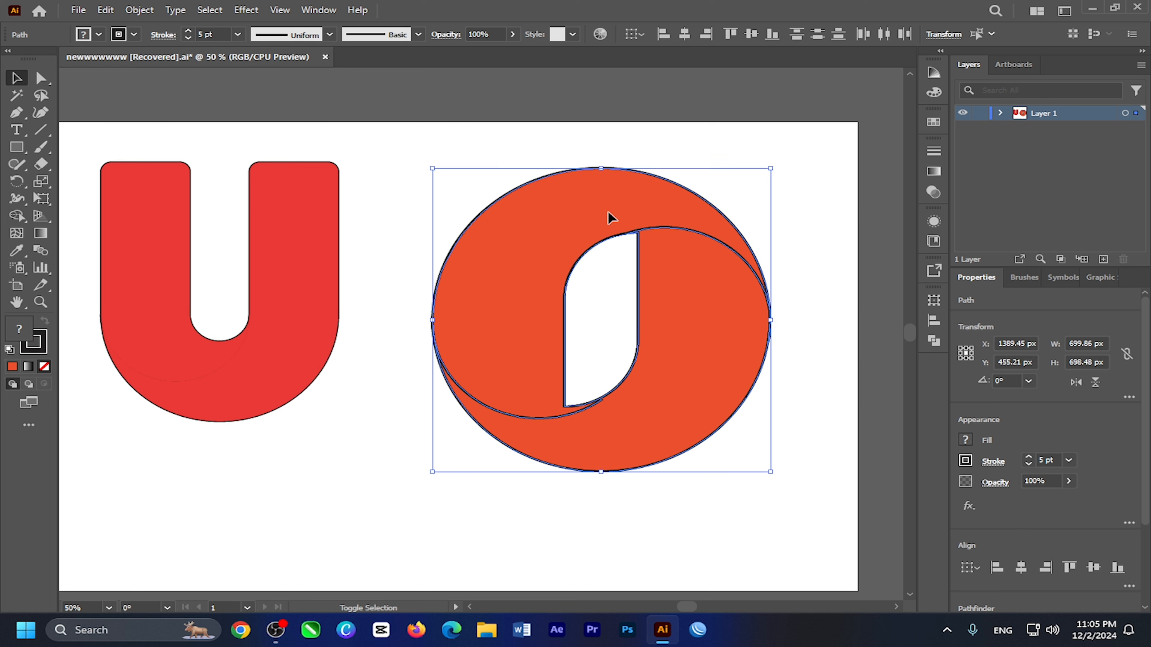
pyautogui.rightClick(545, 225)
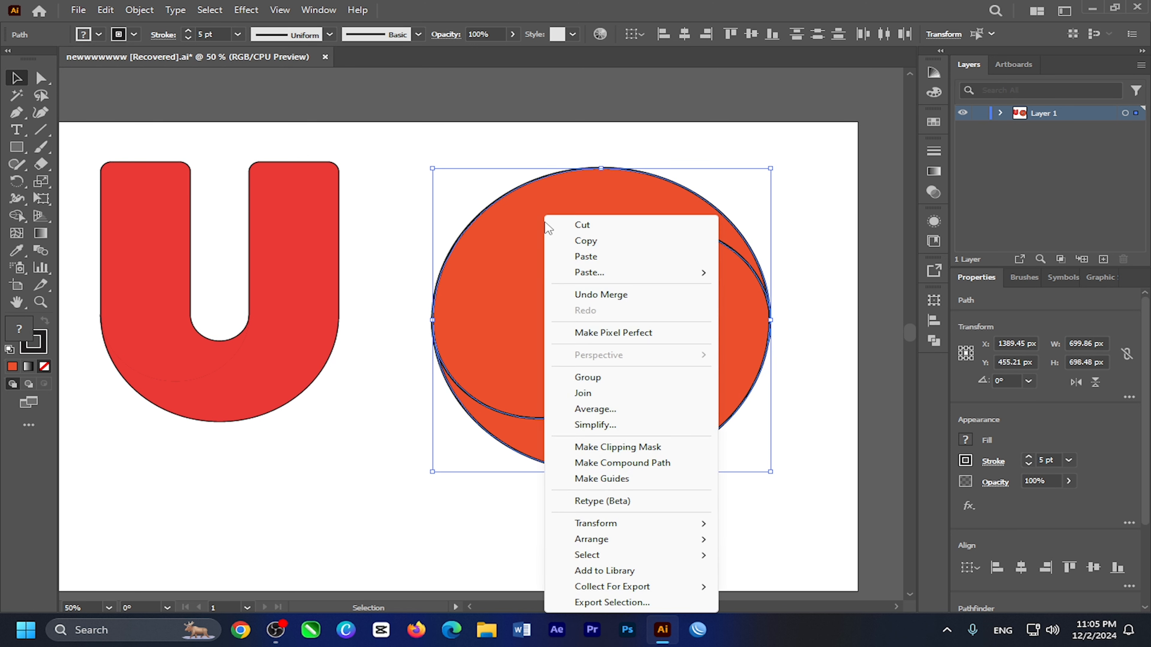
pyautogui.click(588, 222)
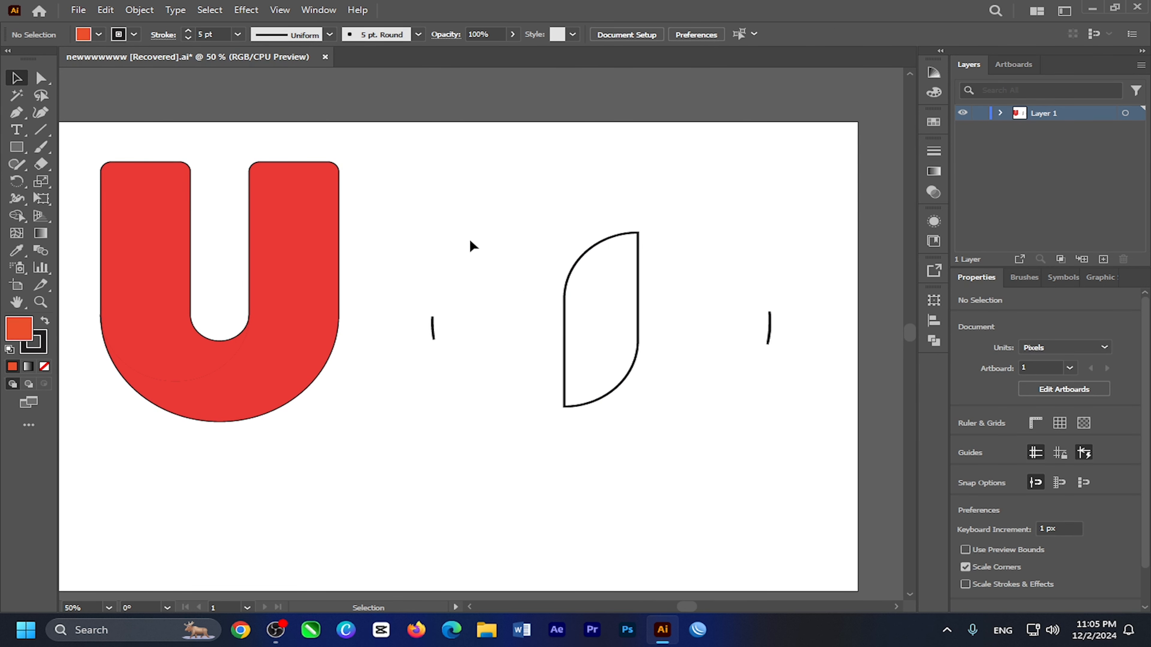
pyautogui.moveTo(419, 201); pyautogui.dragTo(791, 430)
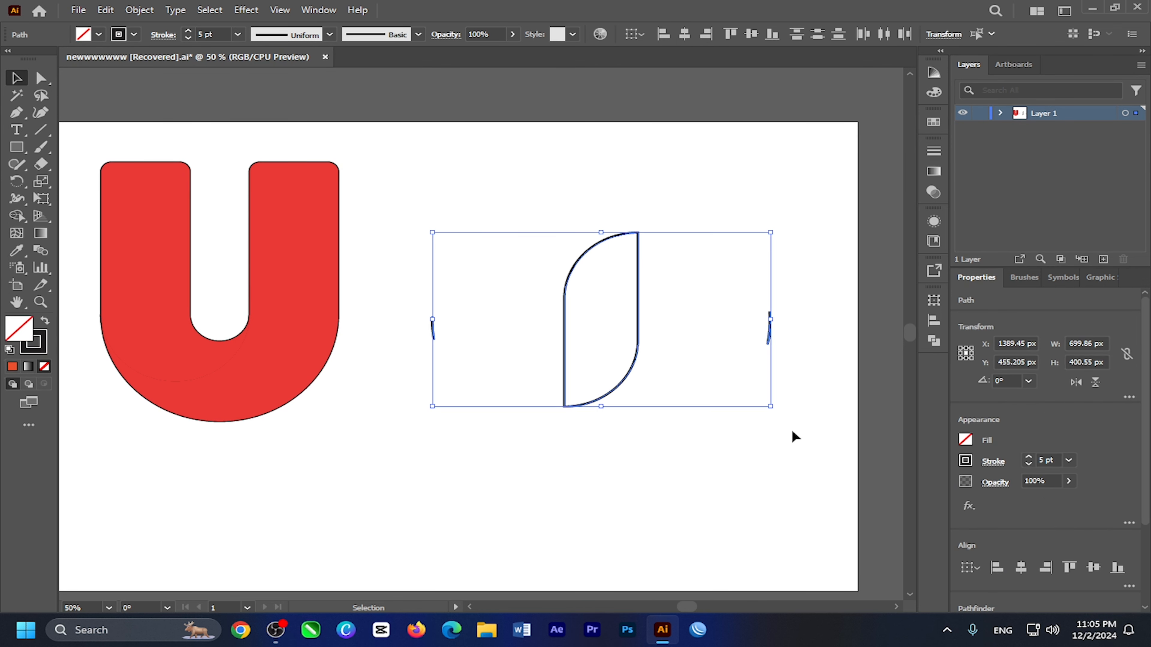
pyautogui.press('Delete')
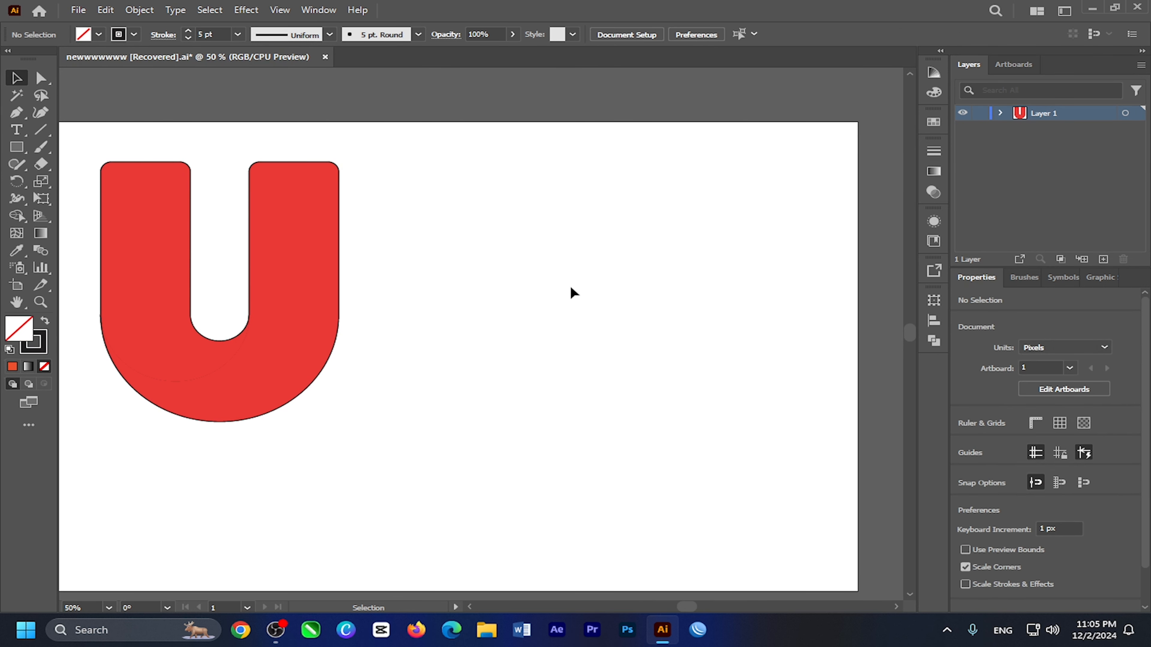